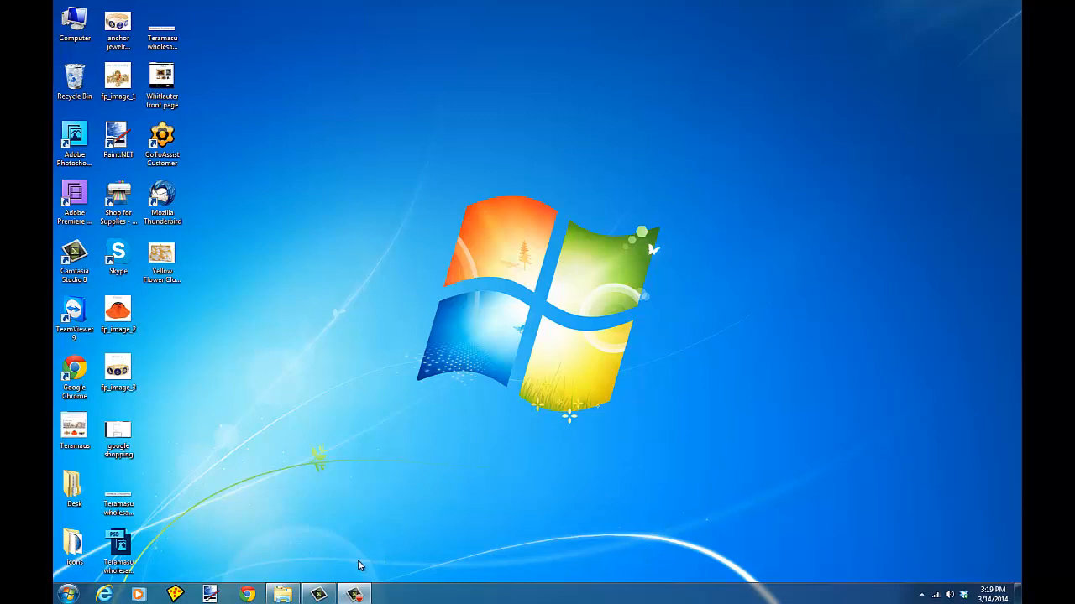
Step: Open the yellow-and-white purse photo from the March 11 photo stream in the photo editor
mouse_move(283, 598)
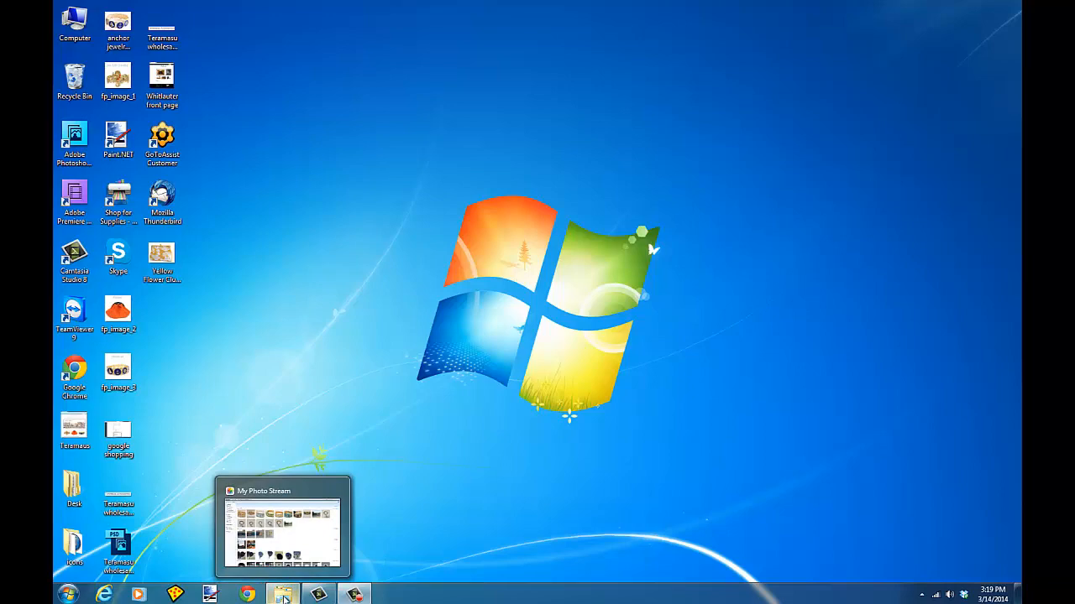
click(283, 596)
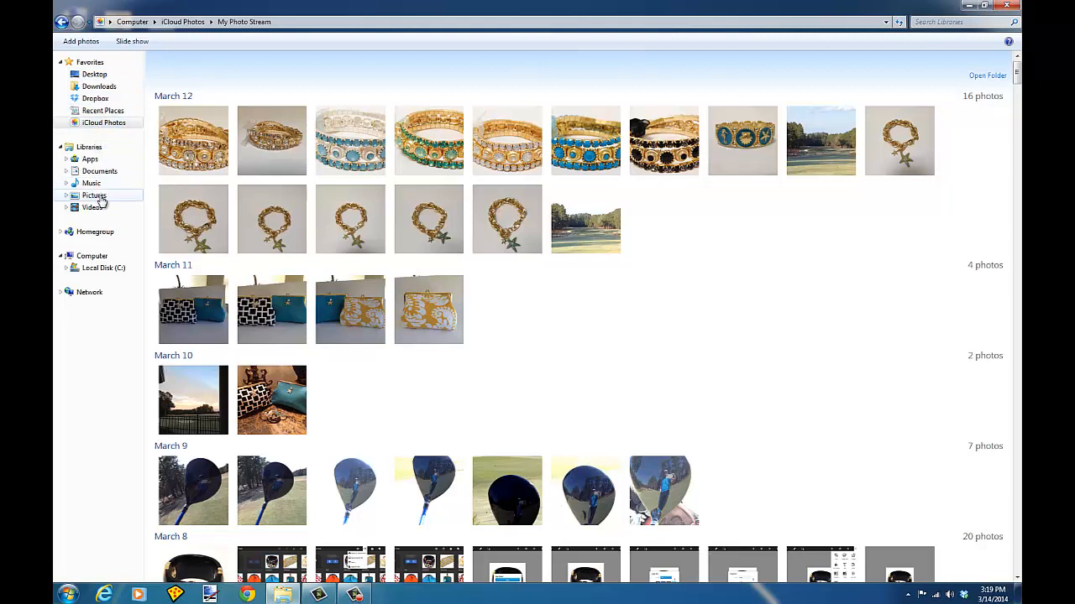
click(441, 306)
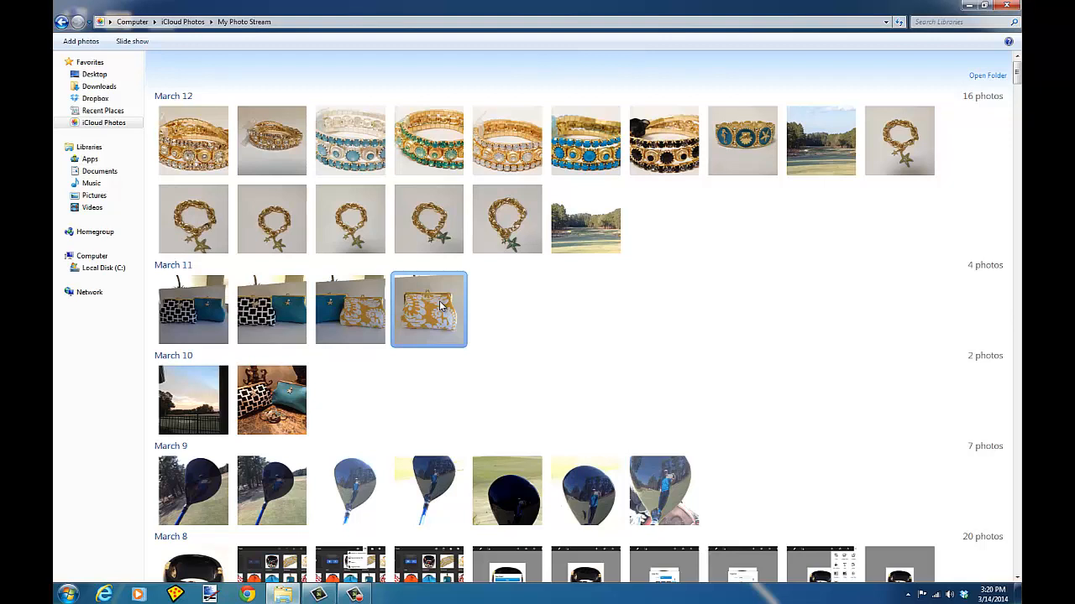
double_click(440, 306)
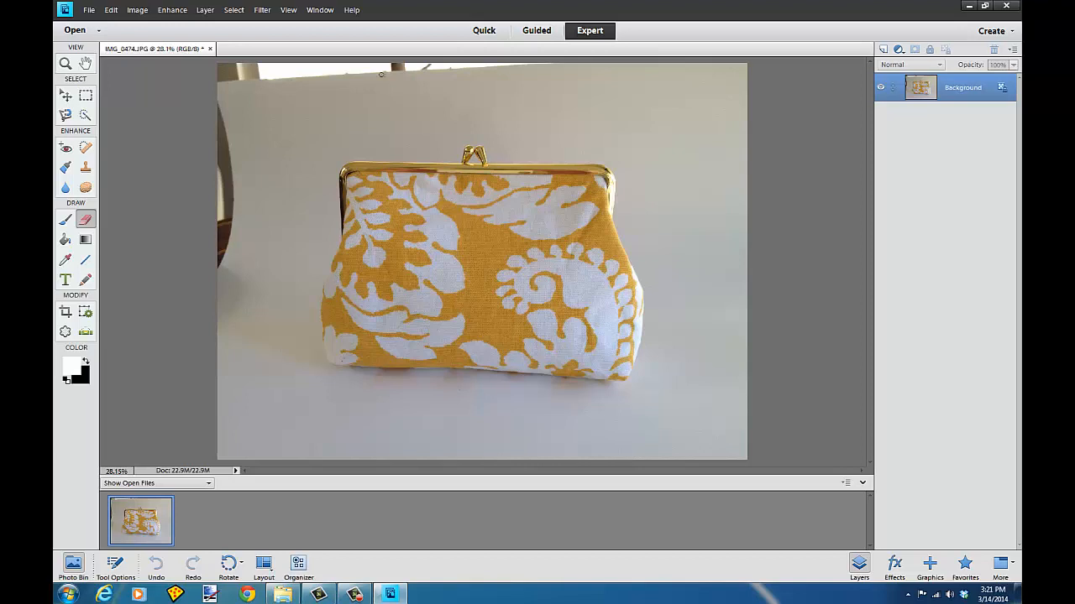
Step: Raise the photo's exposure to 0.5 in Quick mode and return to Expert mode
click(492, 33)
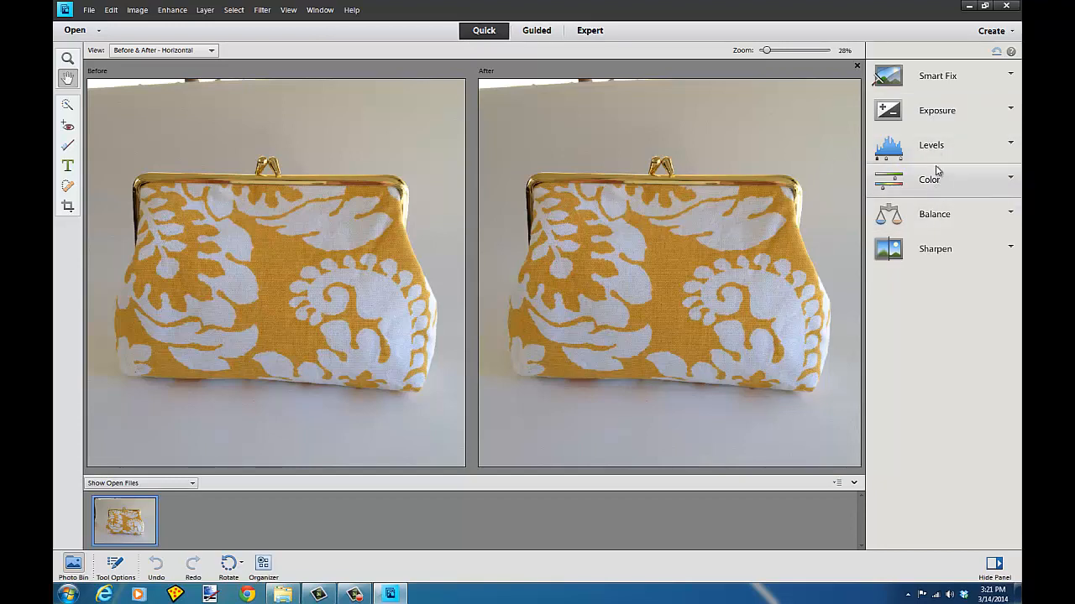
click(931, 115)
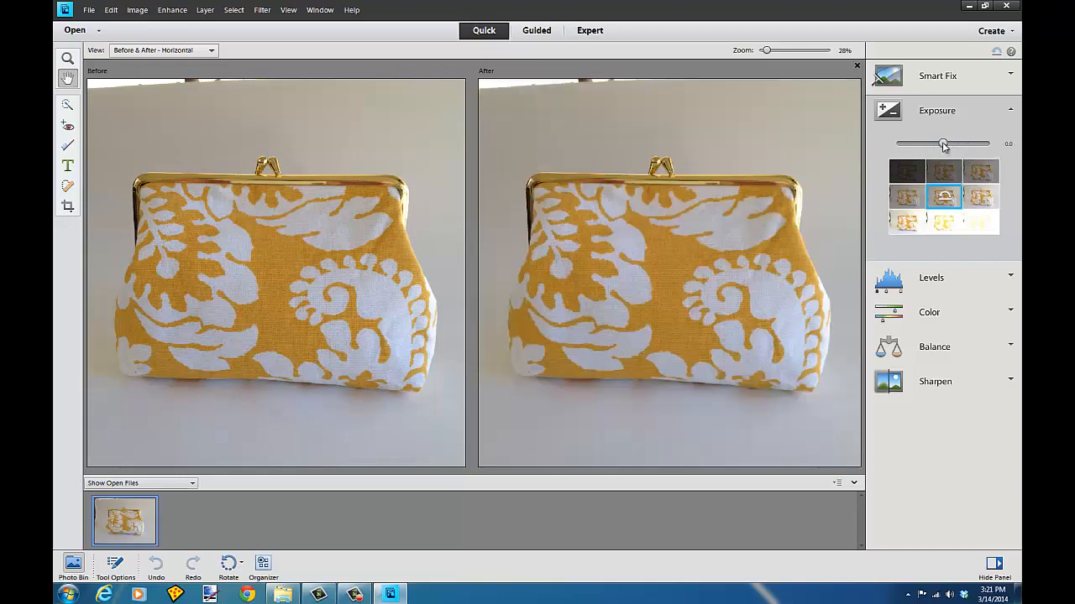
drag(944, 146, 952, 148)
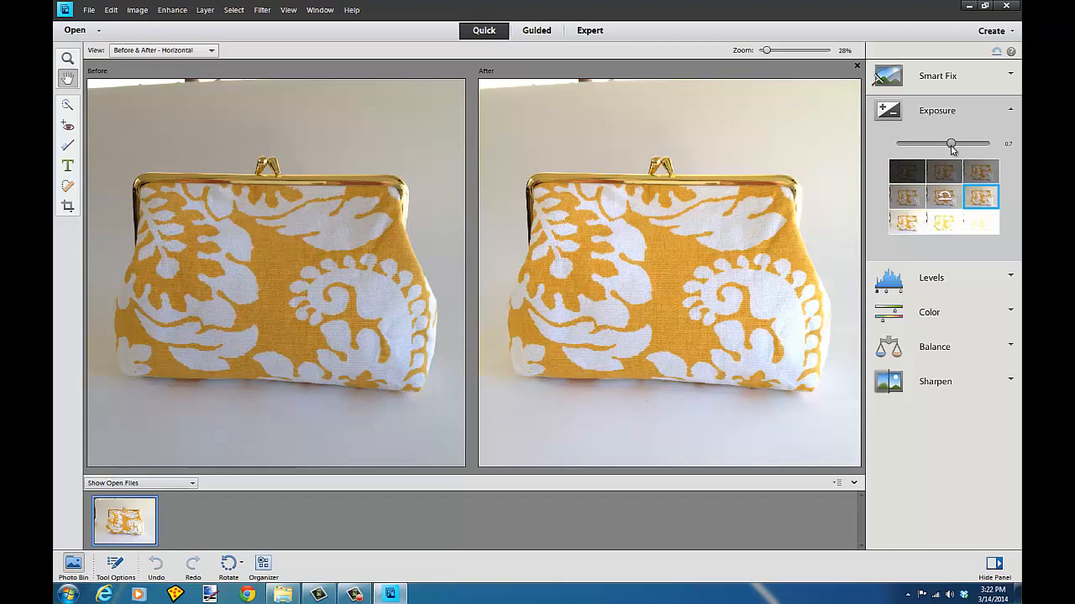
drag(951, 144, 949, 145)
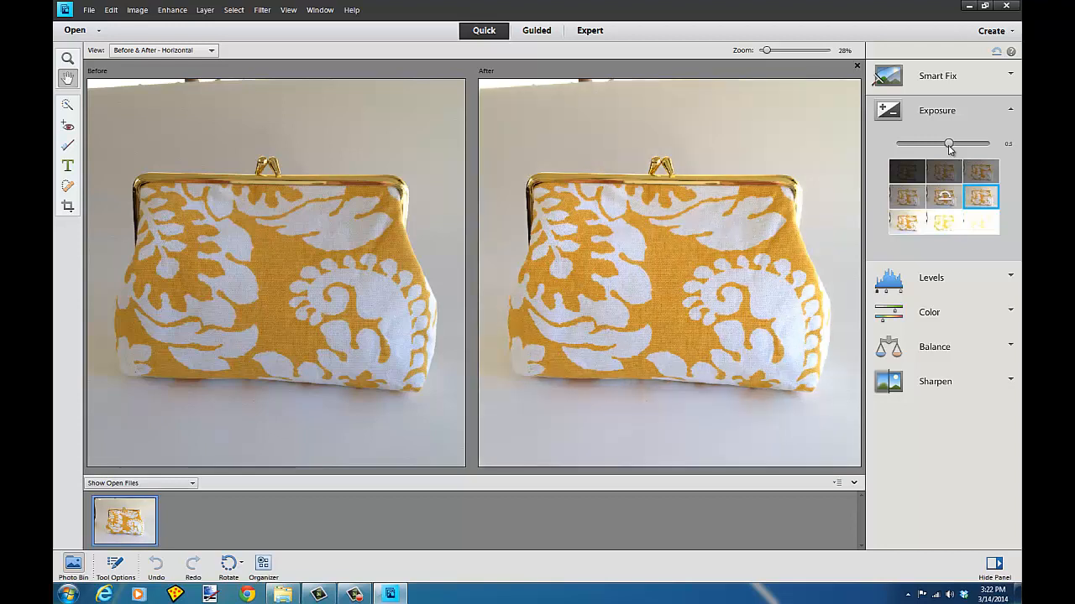
click(598, 31)
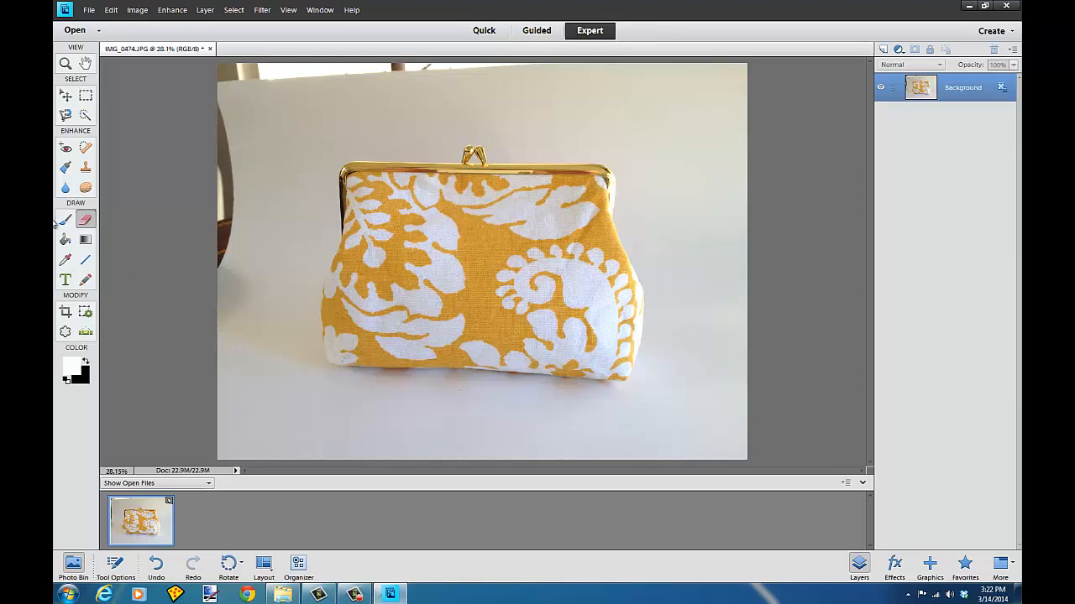
Step: Try filling the background white with the Paint Bucket, and undo the fill
click(67, 240)
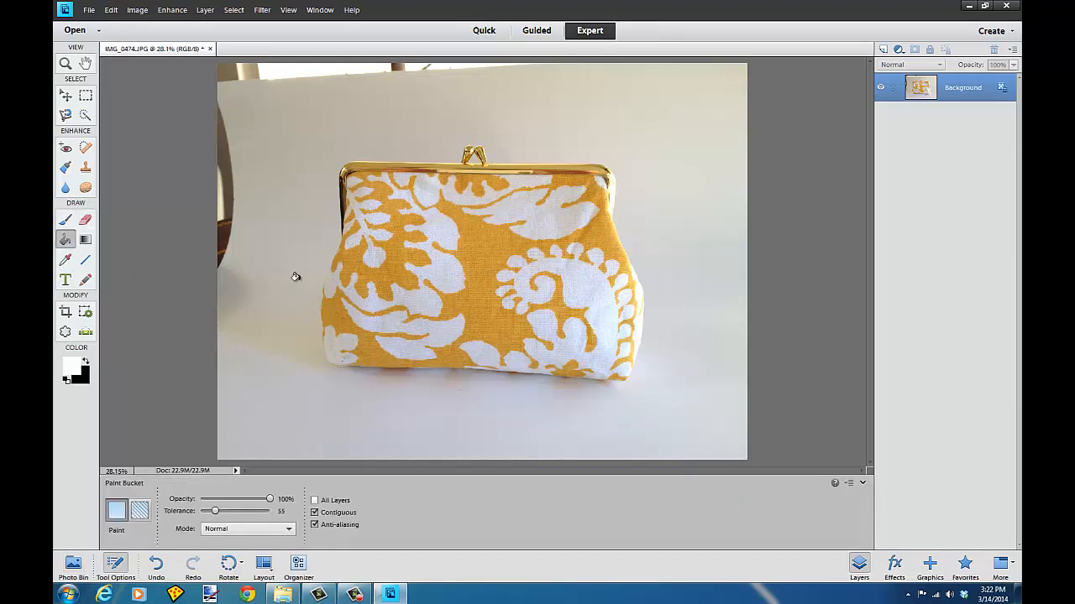
click(297, 279)
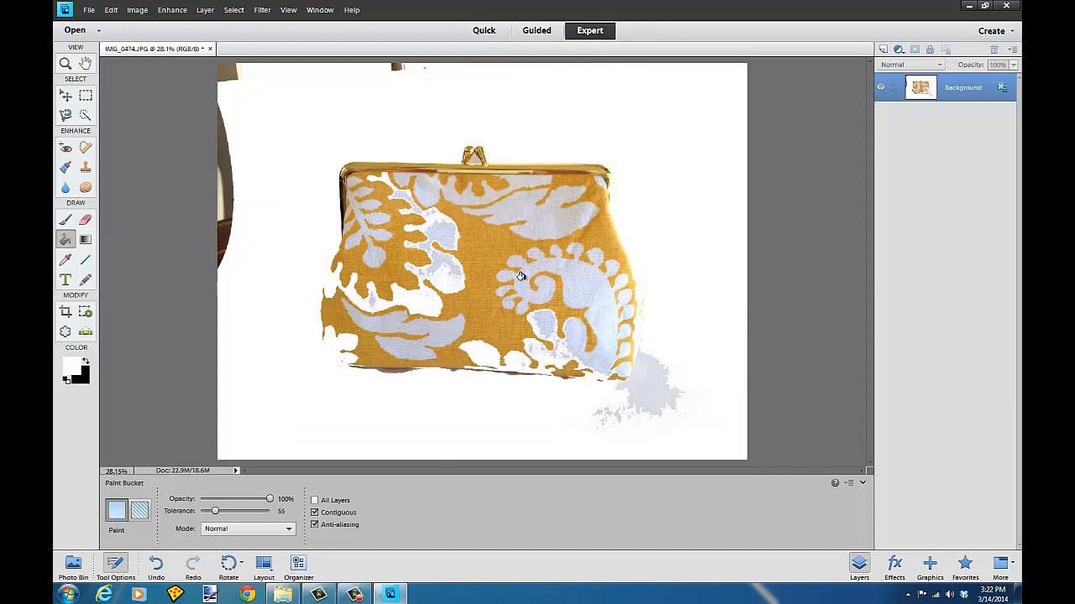
click(108, 15)
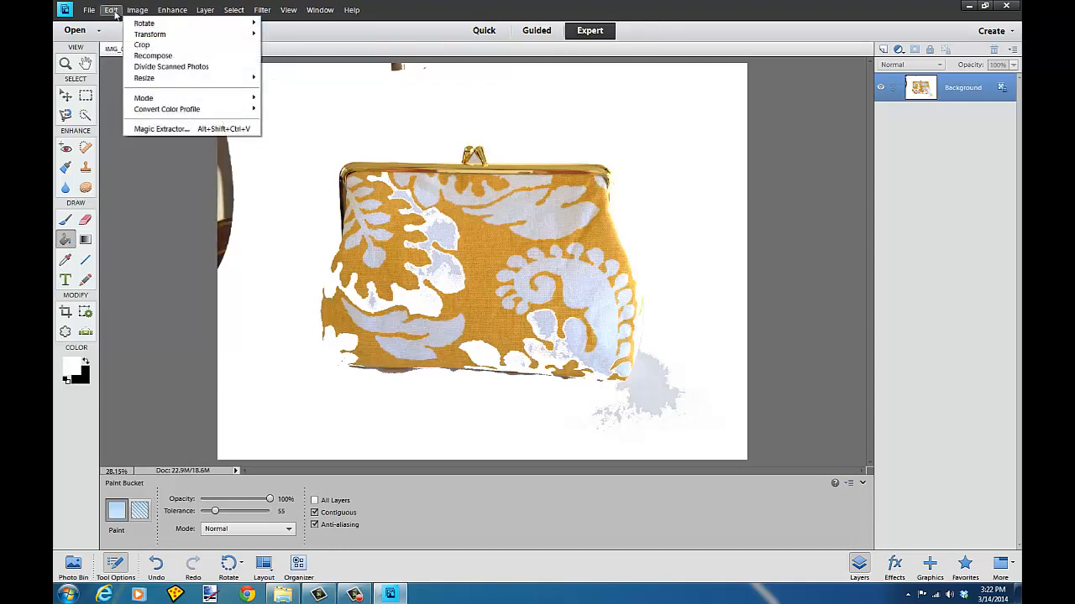
click(115, 26)
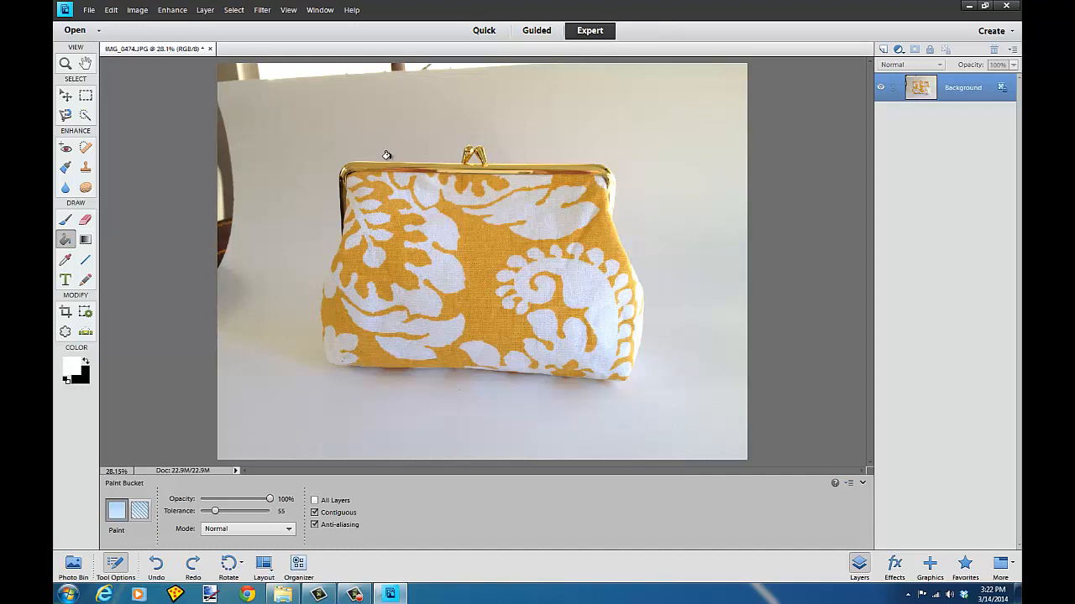
Step: Open the Magic Extractor and mark the purse's clasp with the foreground brush
click(139, 10)
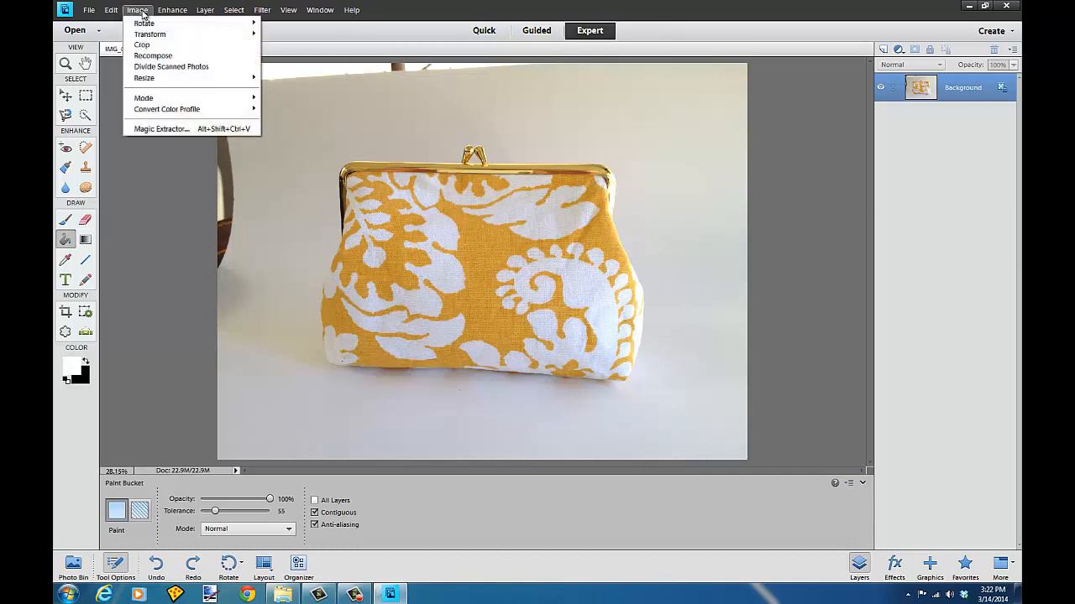
click(159, 128)
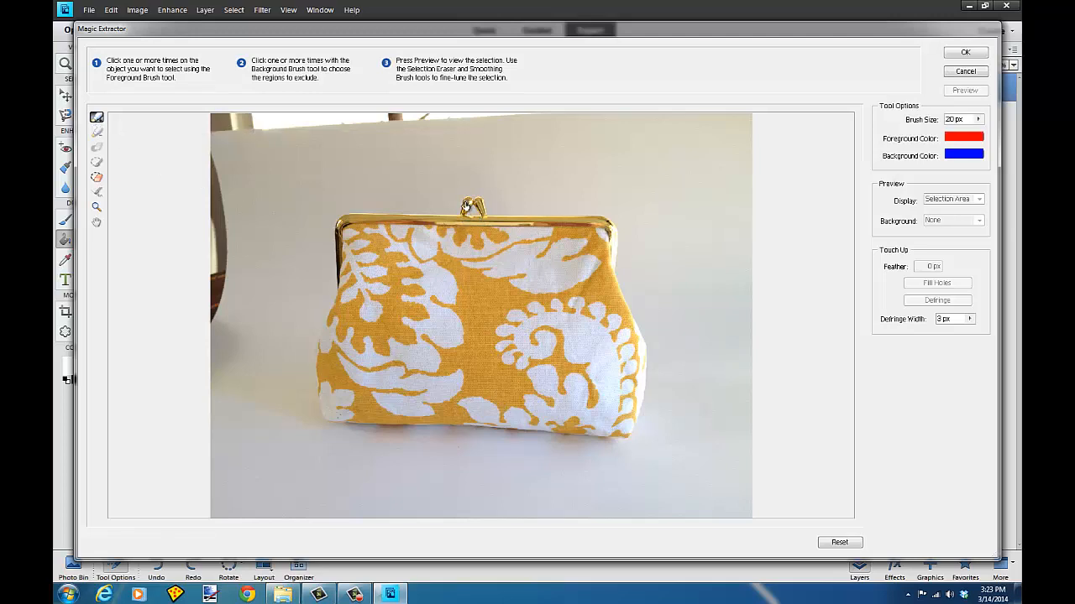
drag(468, 204, 462, 228)
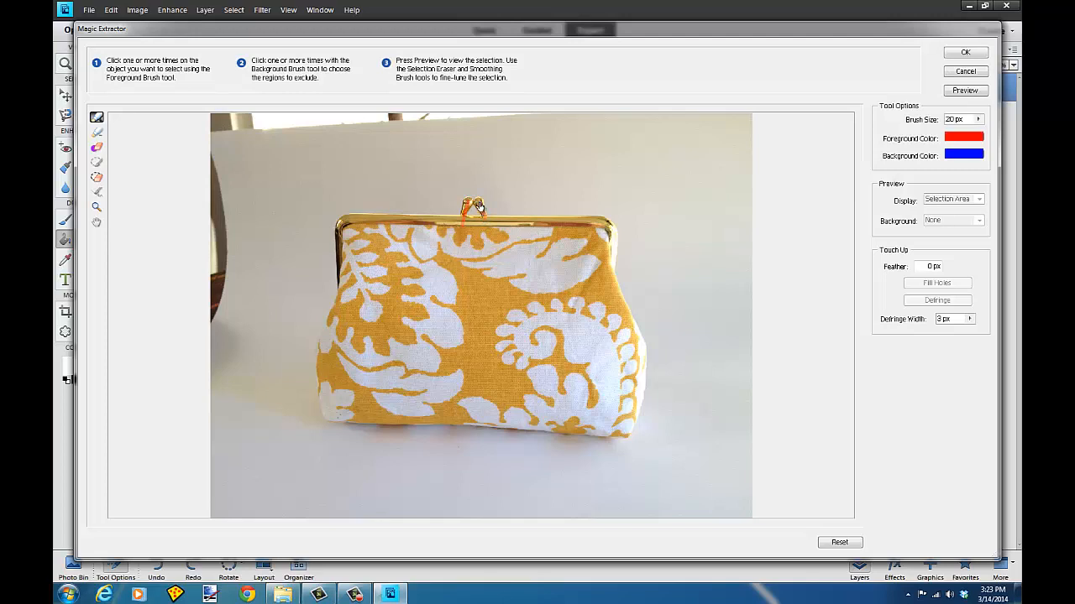
scroll(478, 207, up, 2)
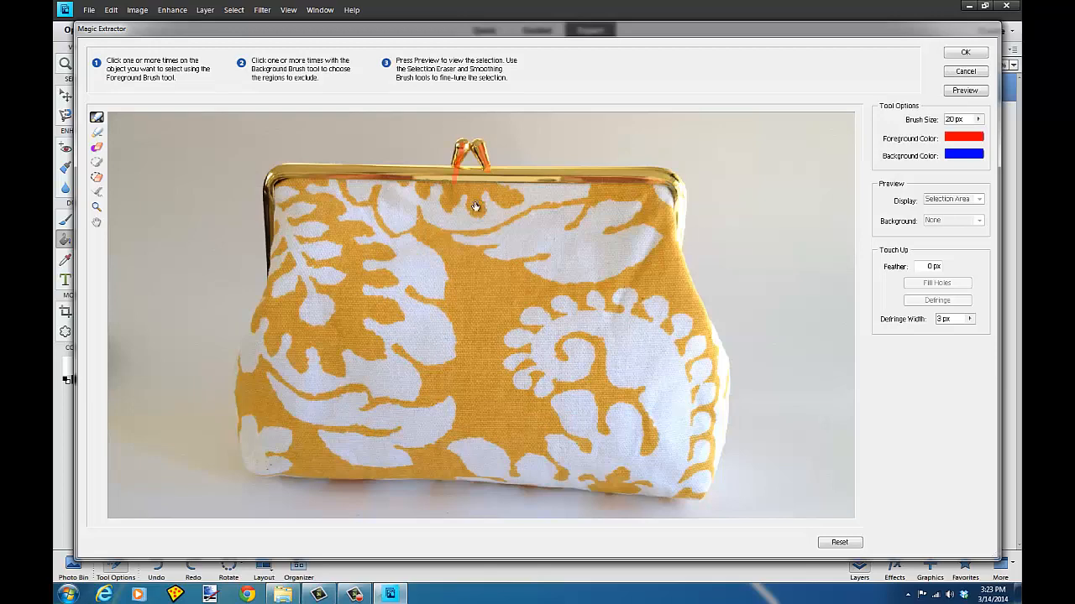
scroll(475, 206, up, 1)
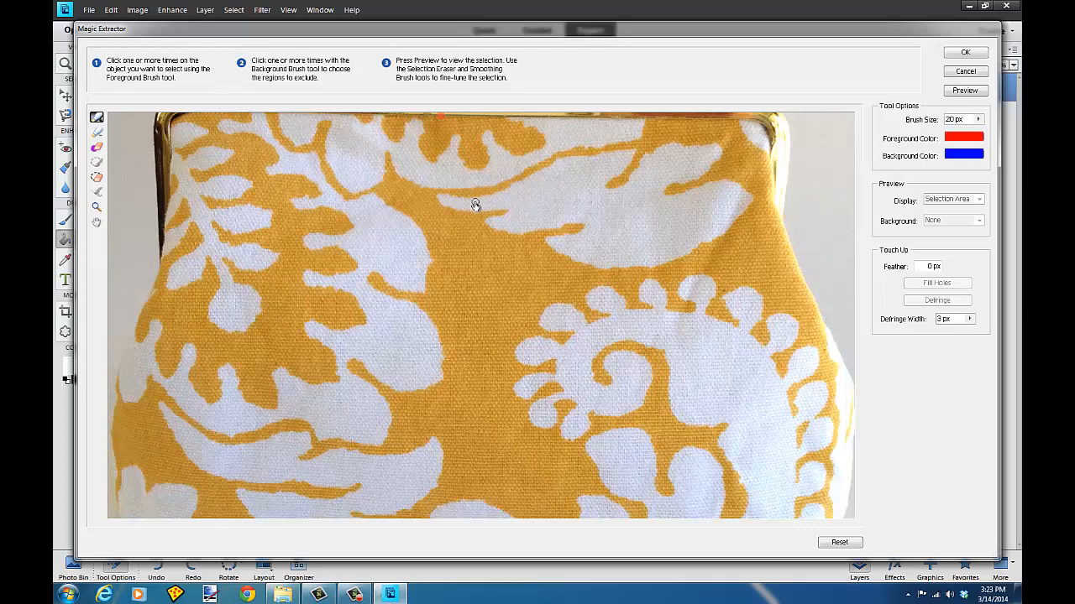
scroll(475, 206, down, 2)
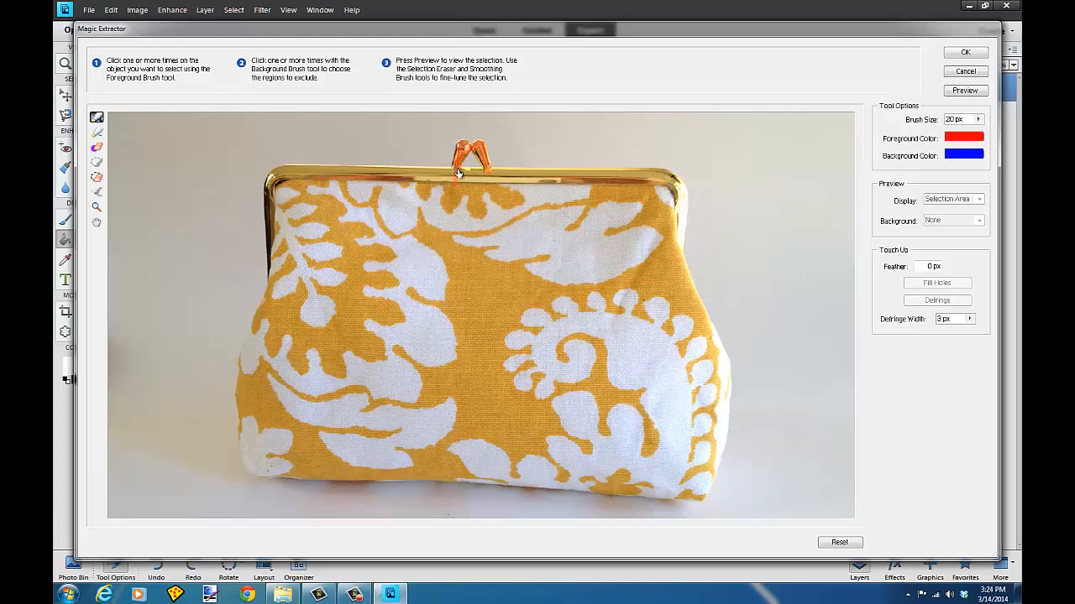
Step: Set the brush size to 78 px and paint foreground marks along the purse's edges
click(978, 120)
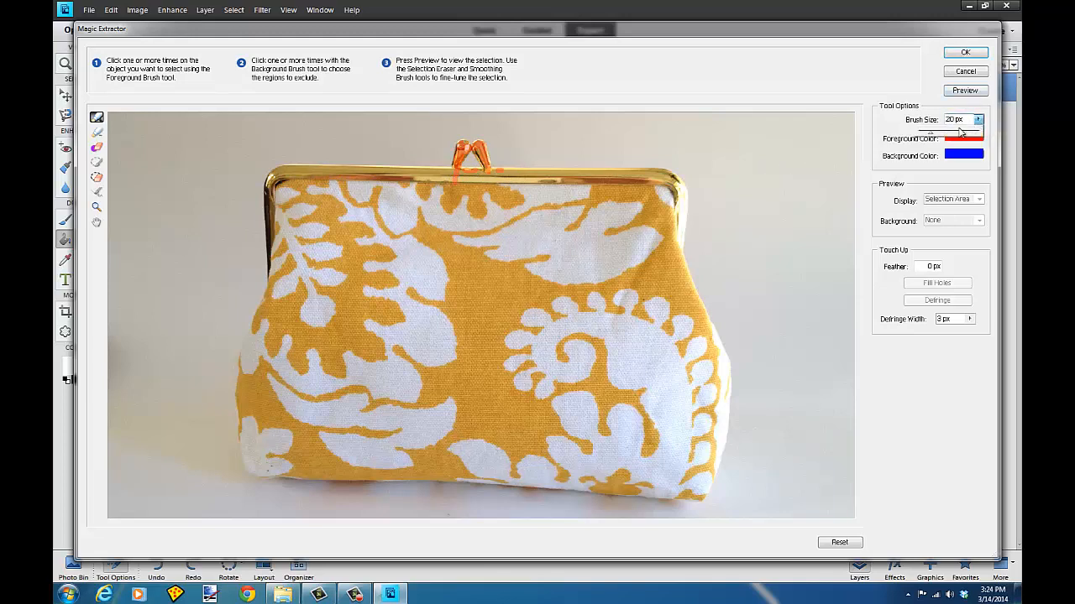
drag(933, 138, 973, 138)
click(666, 183)
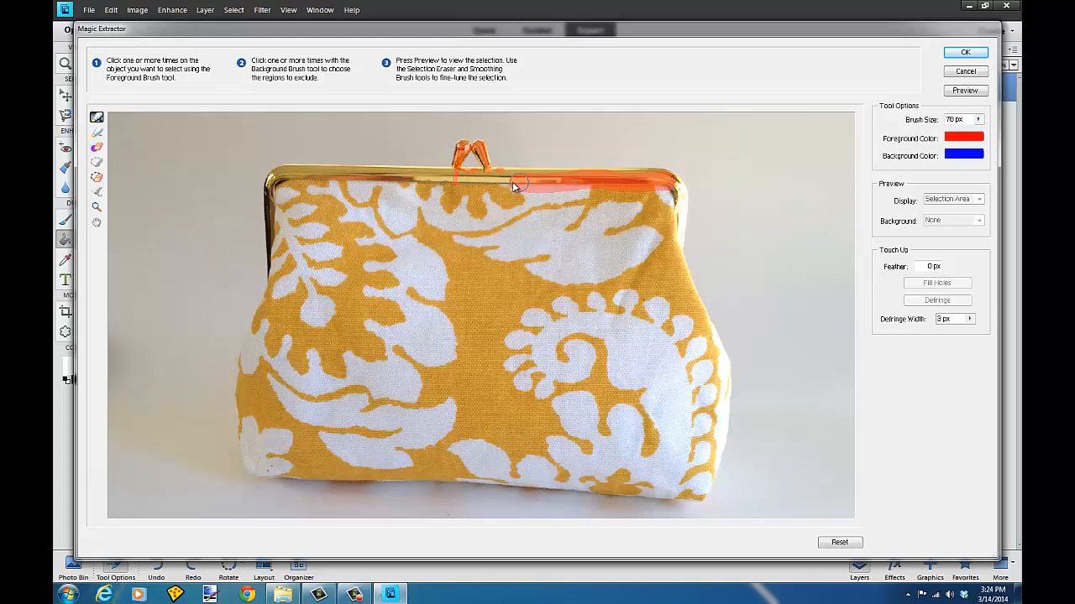
mouse_move(513, 184)
mouse_down()
mouse_move(291, 194)
mouse_move(294, 181)
mouse_move(276, 210)
mouse_up()
drag(279, 249, 281, 297)
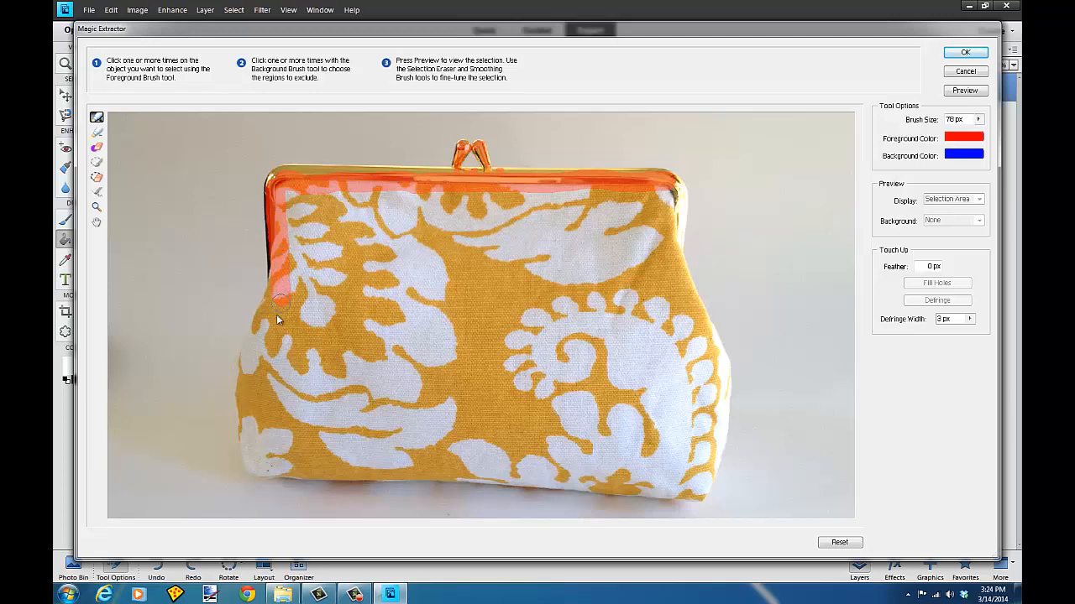
drag(254, 470, 255, 445)
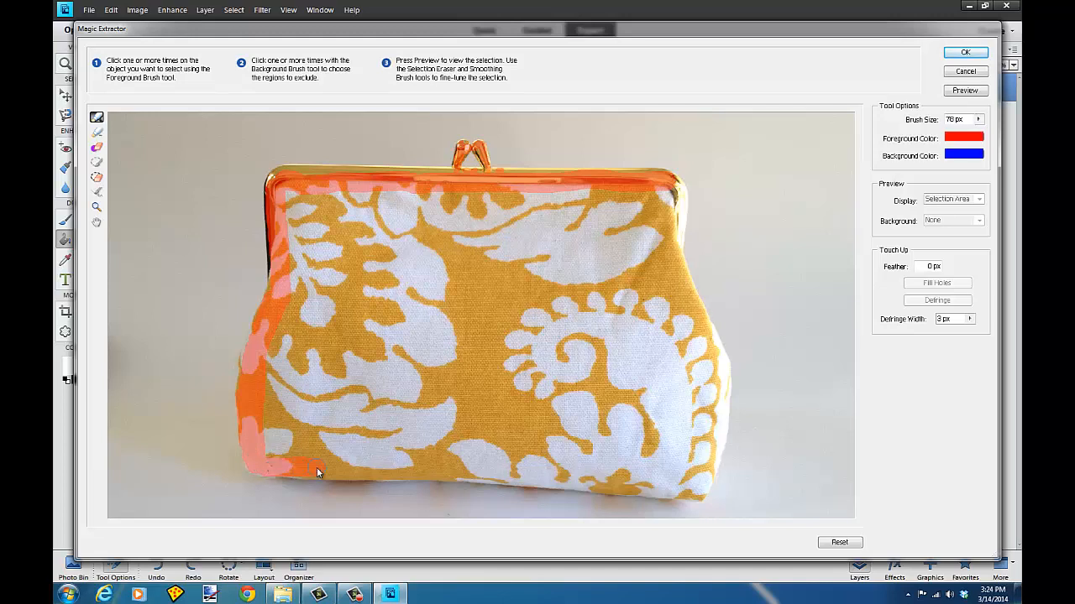
mouse_move(449, 475)
mouse_down()
mouse_move(708, 482)
mouse_move(706, 358)
mouse_up()
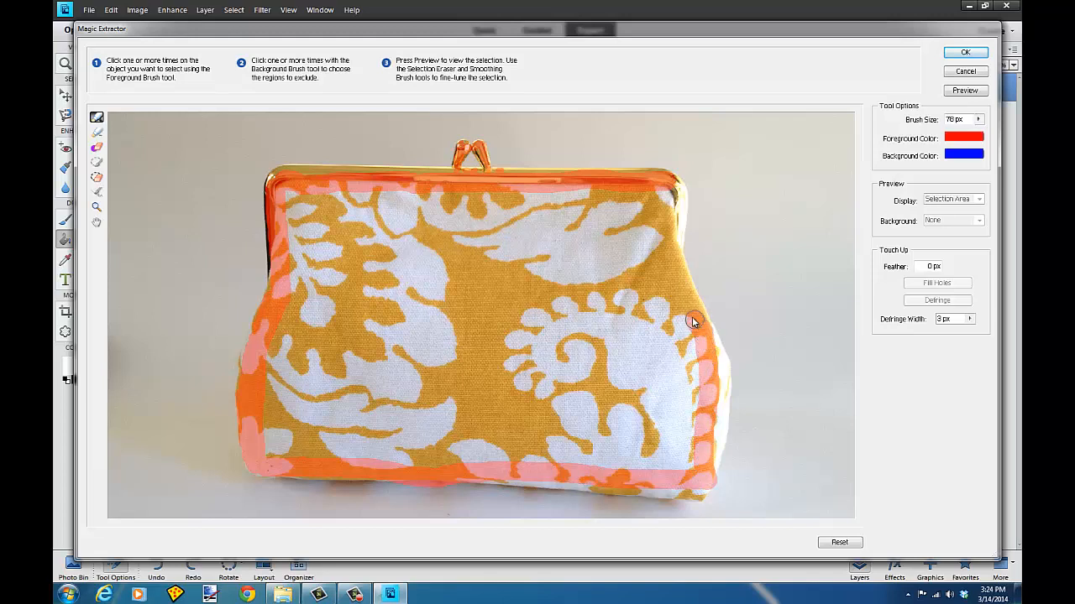
drag(675, 244, 675, 192)
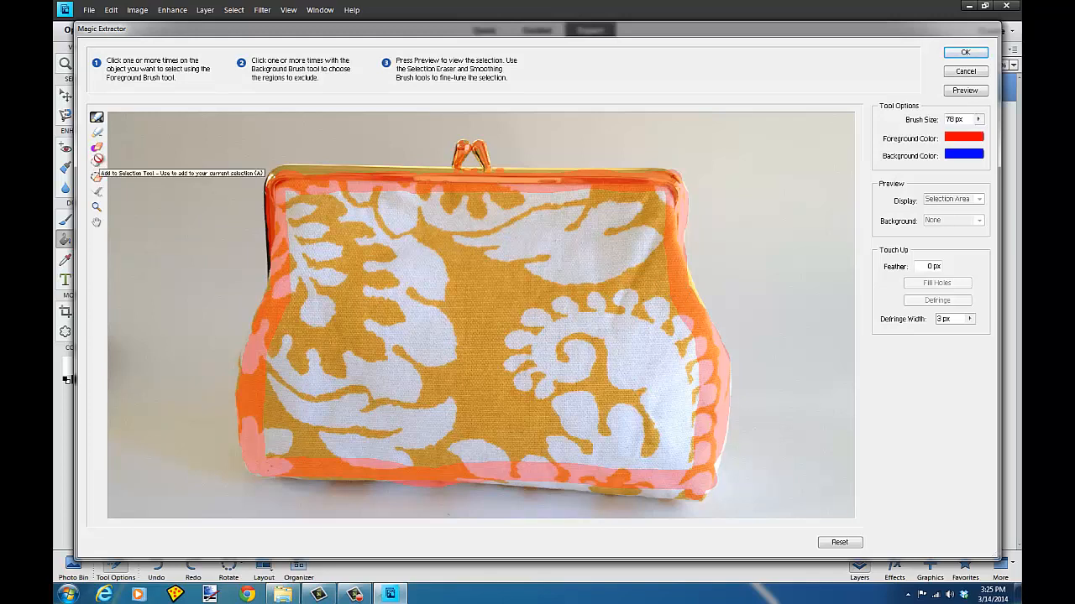
Step: Paint background brush strokes in a loop around the outside of the purse
click(97, 147)
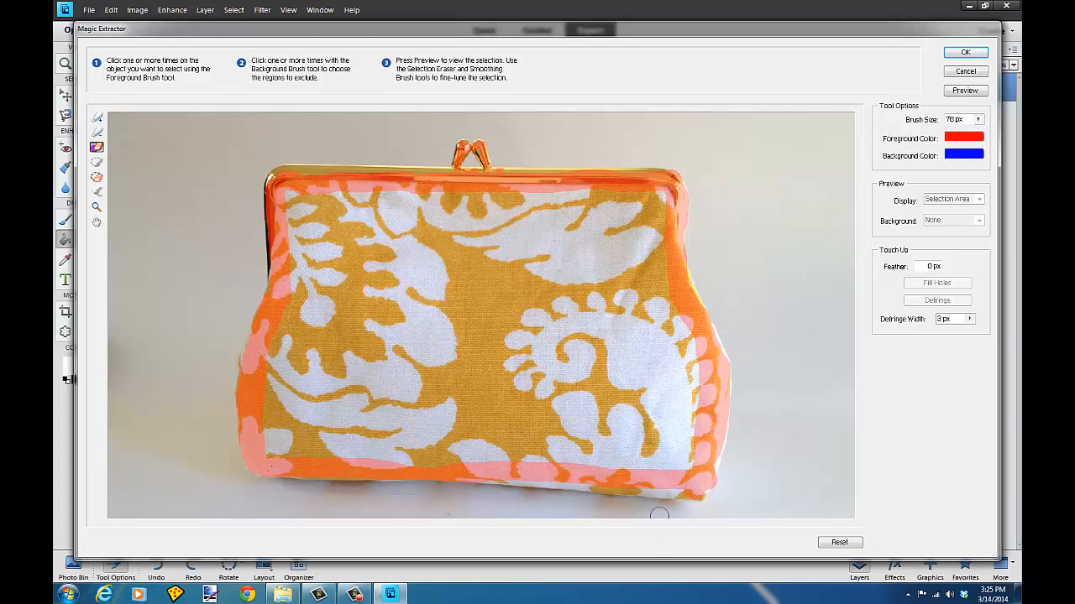
click(96, 131)
mouse_move(192, 362)
mouse_down()
mouse_move(226, 313)
mouse_move(236, 157)
mouse_move(257, 142)
mouse_move(368, 129)
mouse_up()
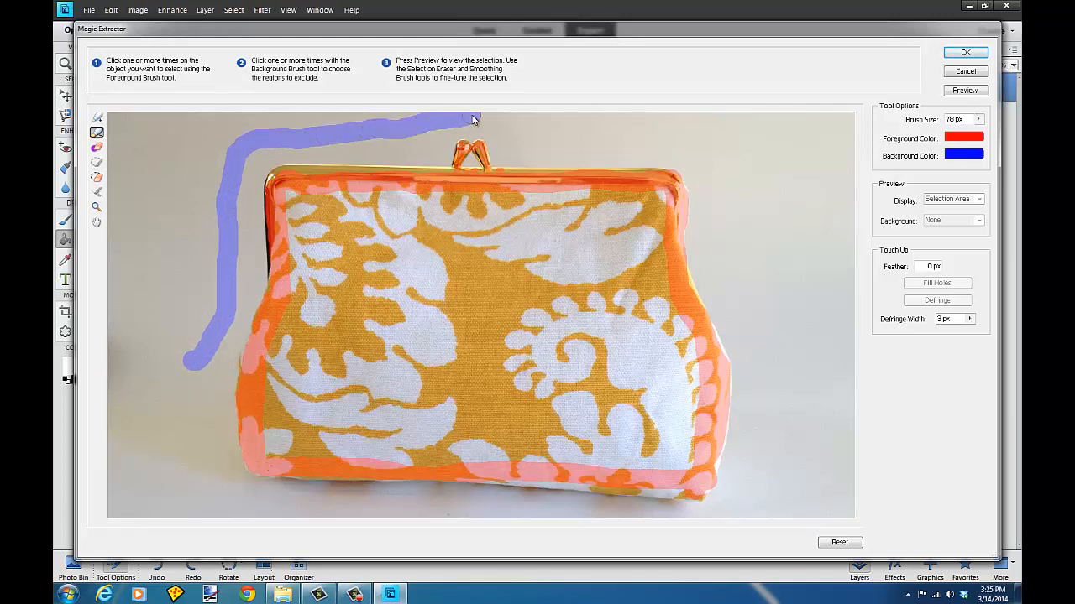
mouse_move(473, 119)
mouse_down()
mouse_move(509, 122)
mouse_move(512, 141)
mouse_move(532, 144)
mouse_move(690, 148)
mouse_move(755, 302)
mouse_move(778, 439)
mouse_move(753, 530)
mouse_move(236, 515)
mouse_move(203, 492)
mouse_move(209, 377)
mouse_up()
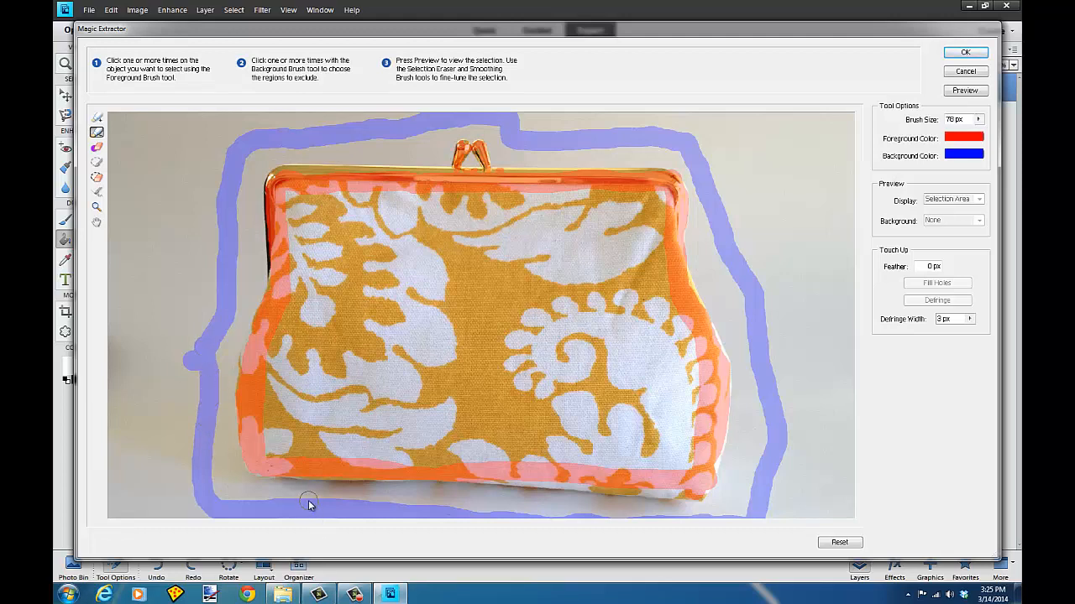
drag(377, 501, 747, 521)
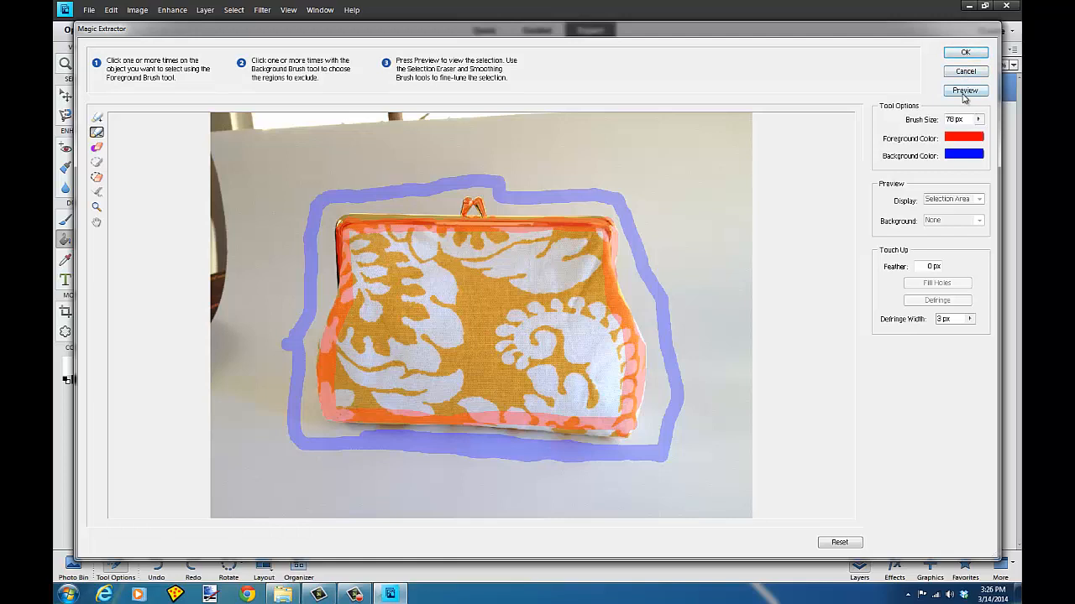
Step: Preview the Magic Extractor selection and zoom in to inspect the purse's upper edge
click(963, 92)
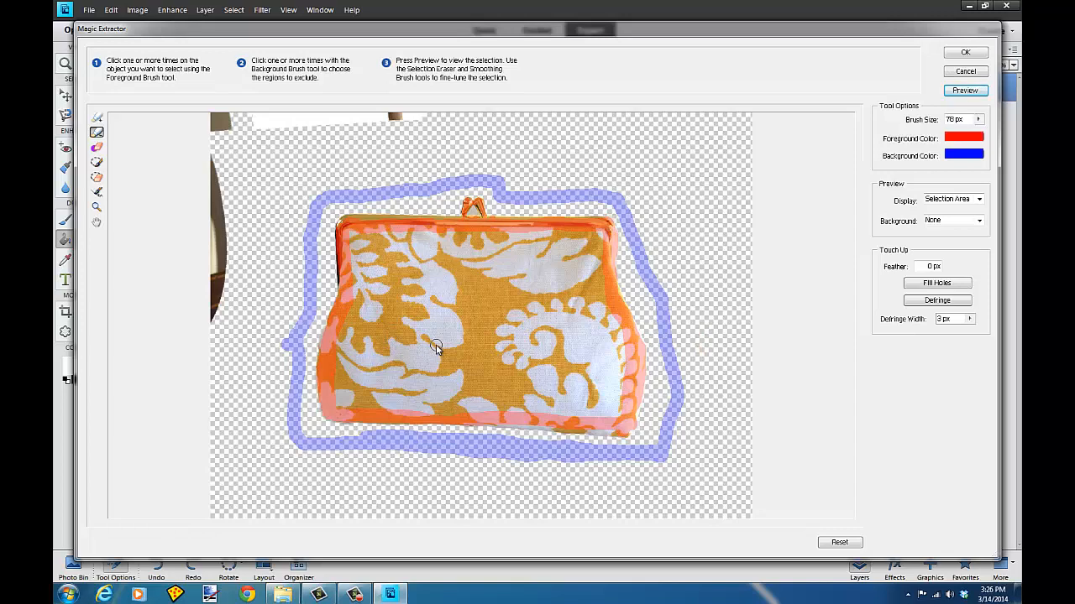
key(ctrl+plus)
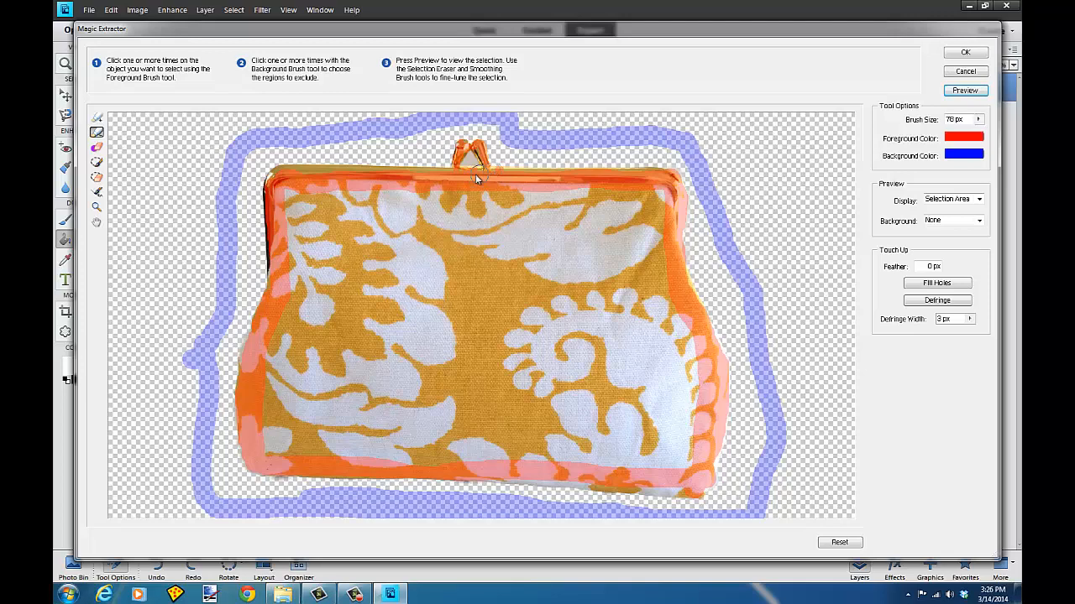
click(97, 164)
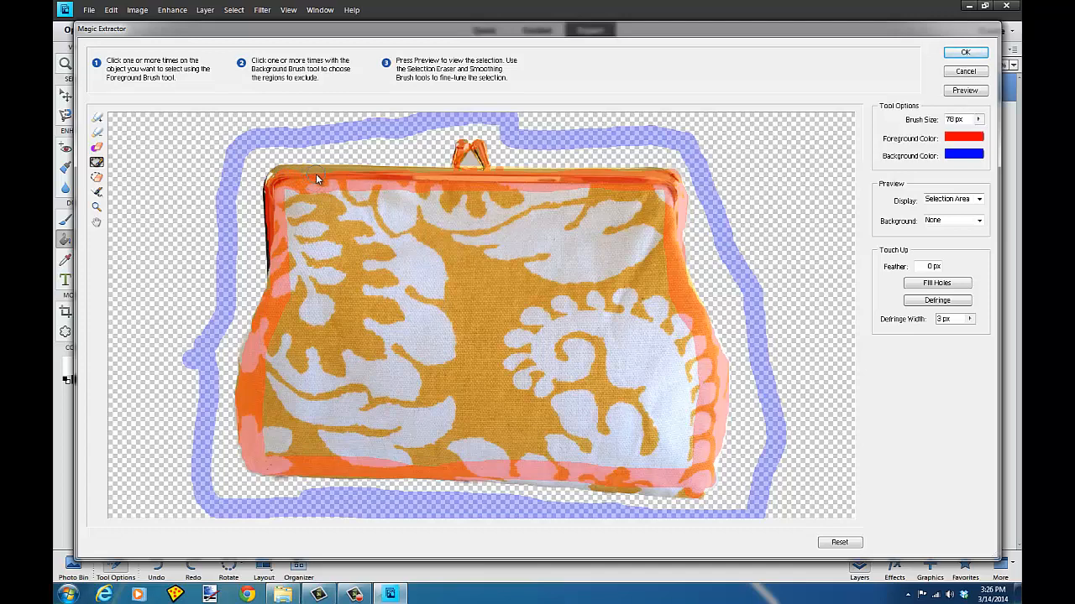
key(ctrl+equal)
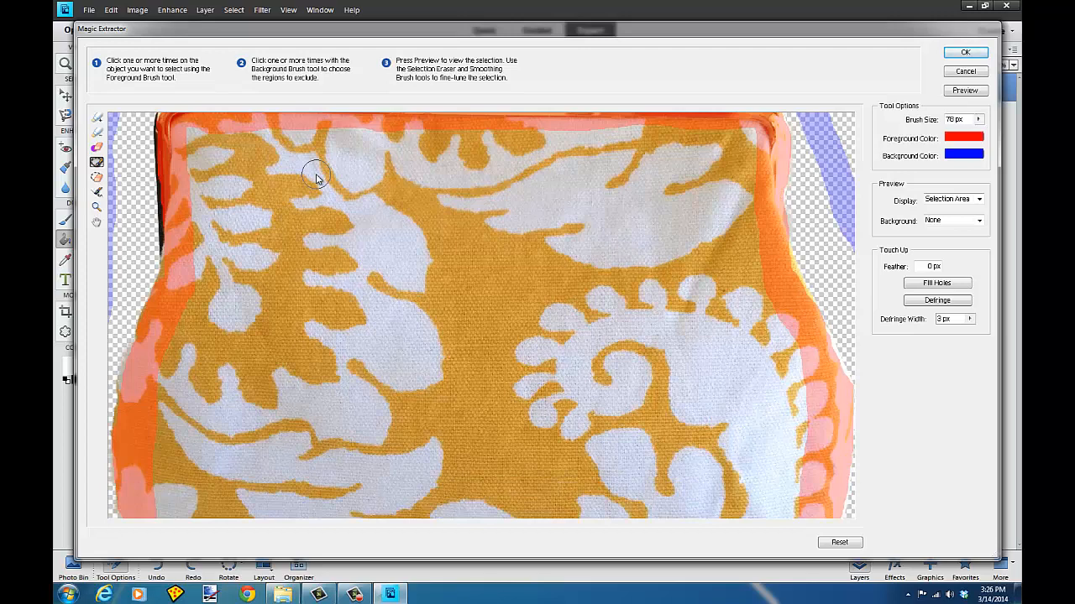
key(ctrl+minus)
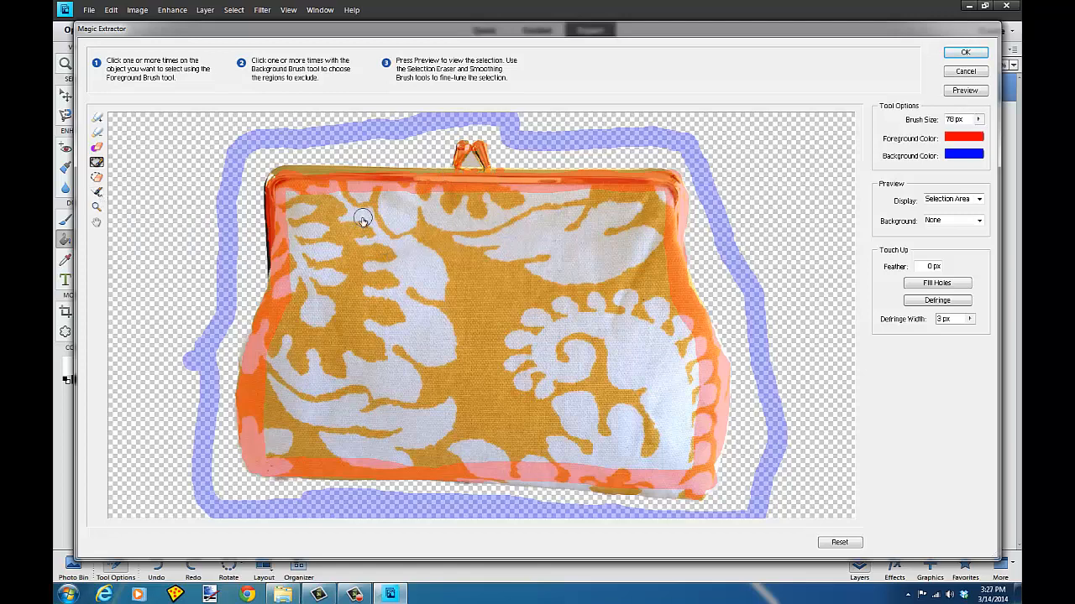
key(ctrl+plus)
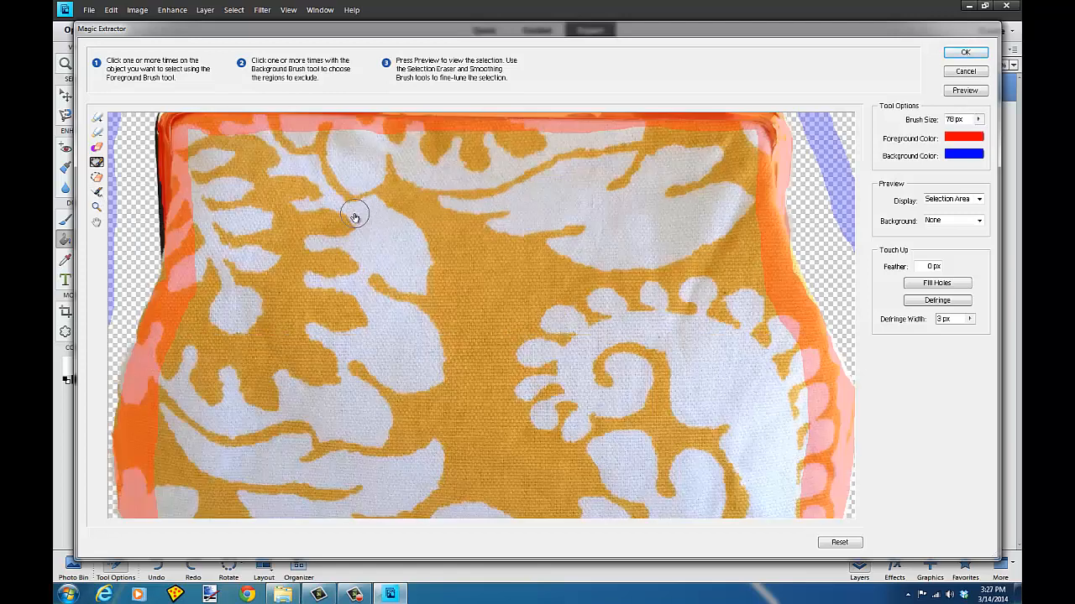
click(96, 225)
drag(395, 133, 401, 214)
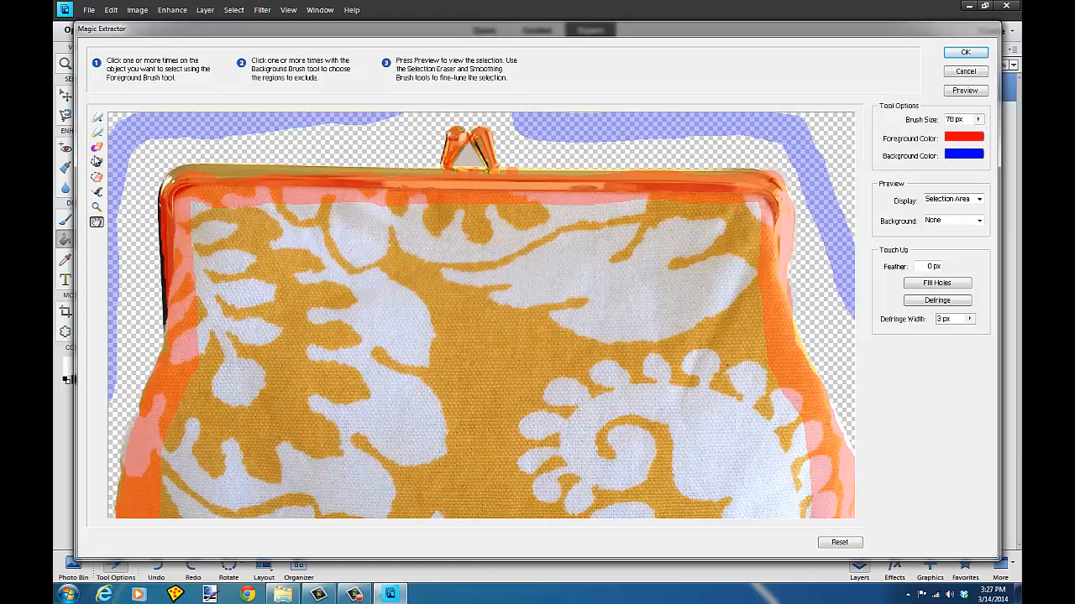
Step: Examine the purse's left and lower edges in the preview, then apply the Magic Extractor
click(98, 163)
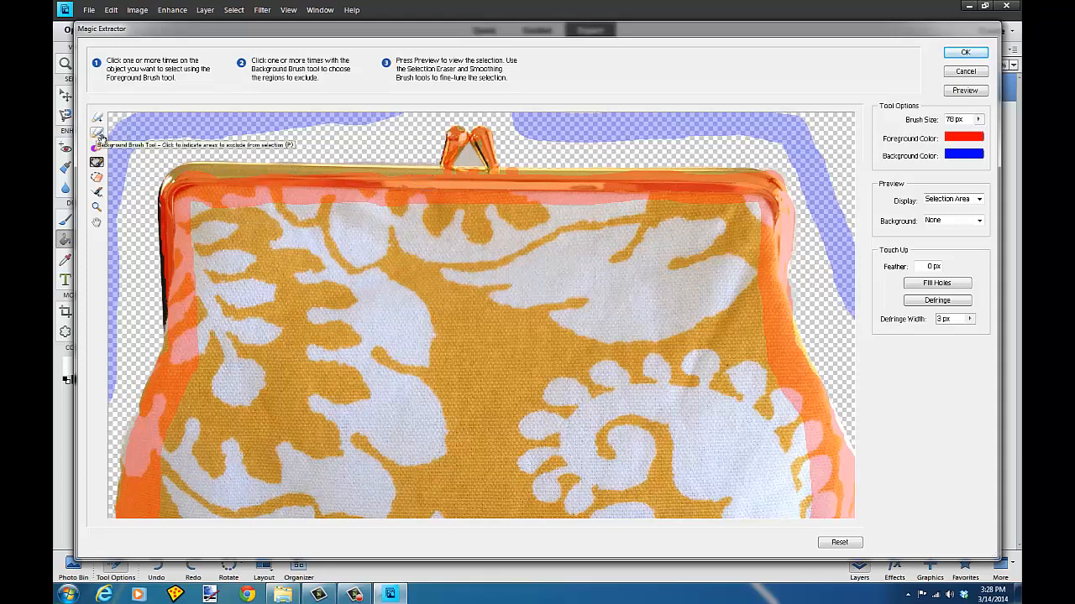
click(97, 179)
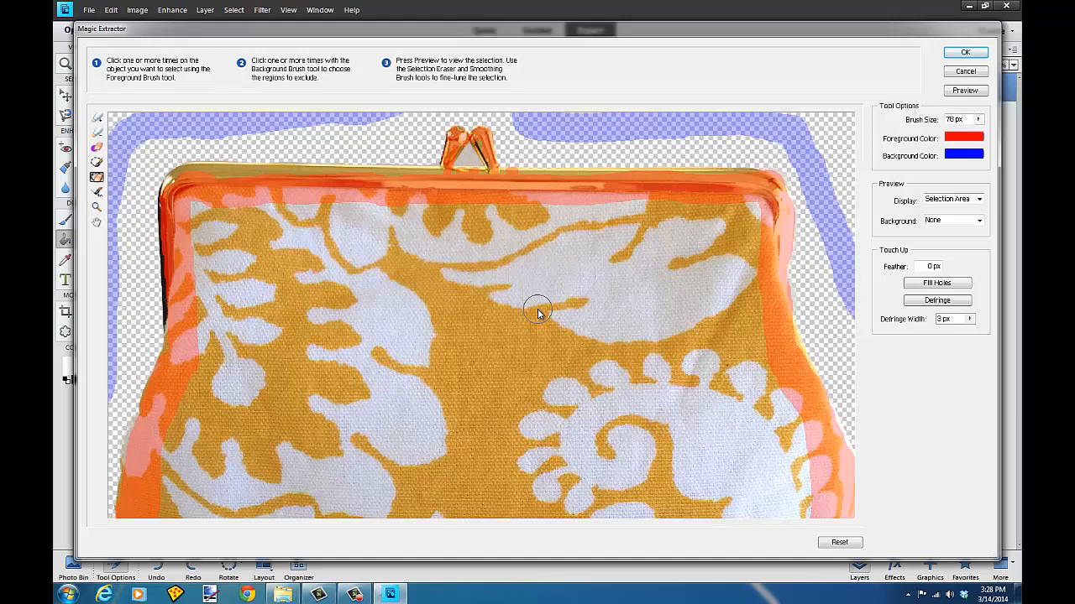
click(96, 222)
drag(187, 392, 215, 363)
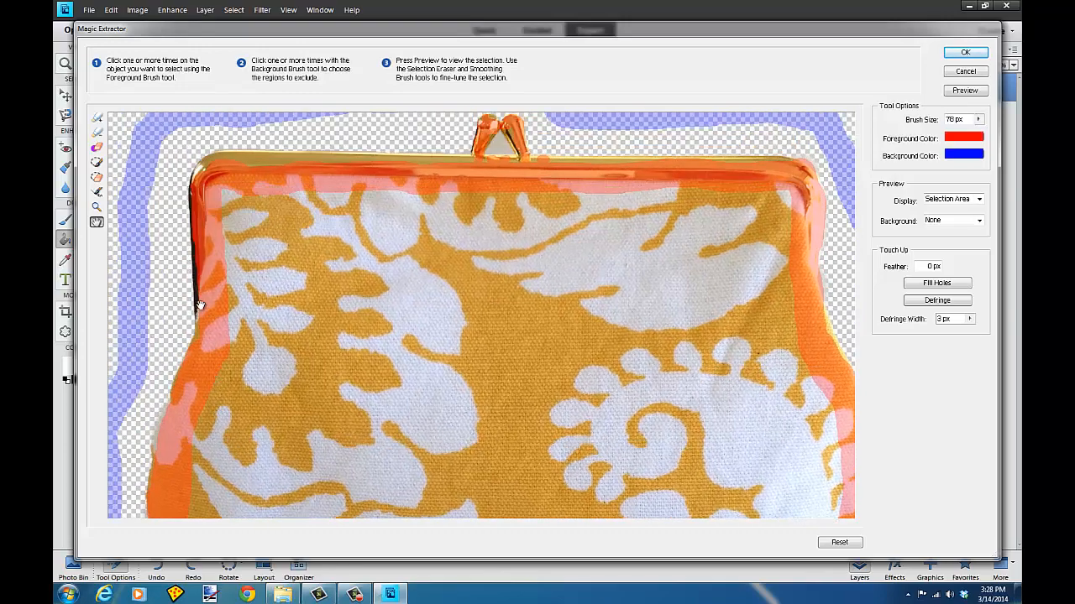
drag(193, 407, 202, 287)
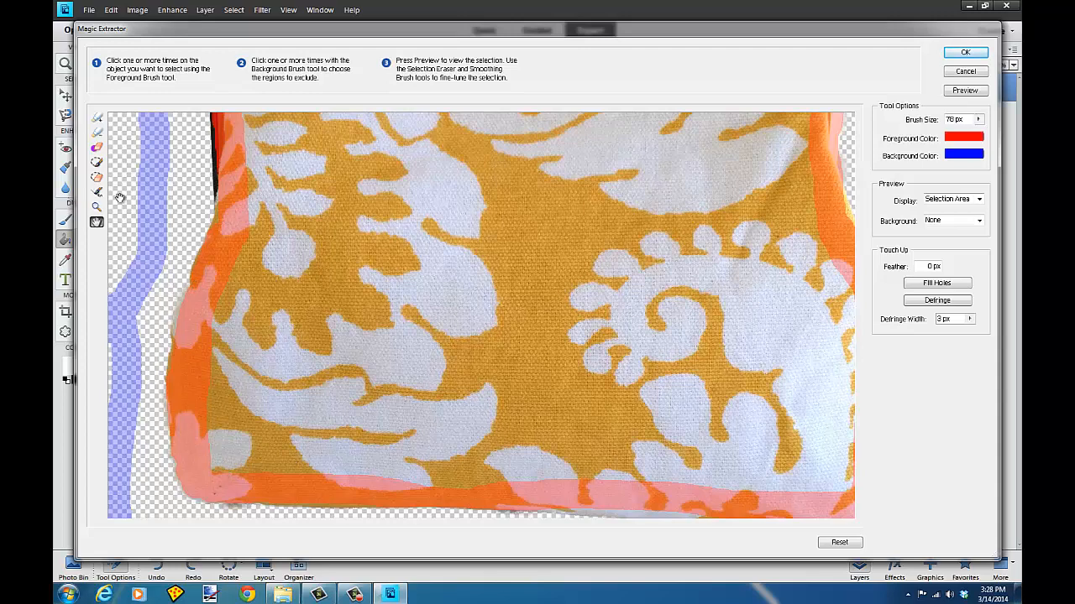
click(98, 148)
mouse_move(194, 316)
mouse_down()
mouse_move(230, 212)
mouse_move(228, 132)
mouse_move(238, 186)
mouse_up()
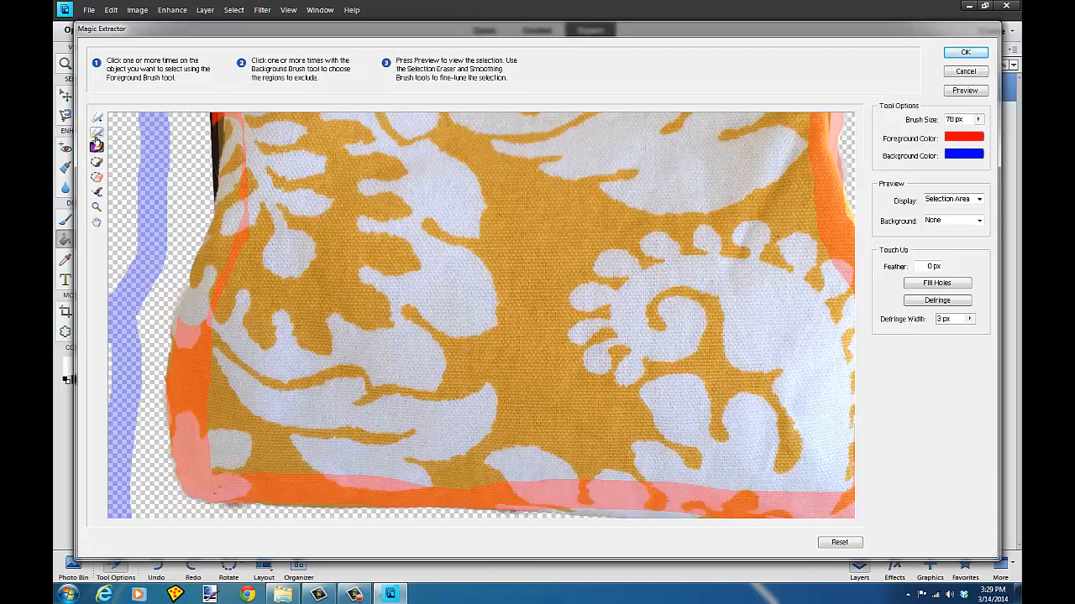
click(97, 221)
drag(242, 132, 242, 259)
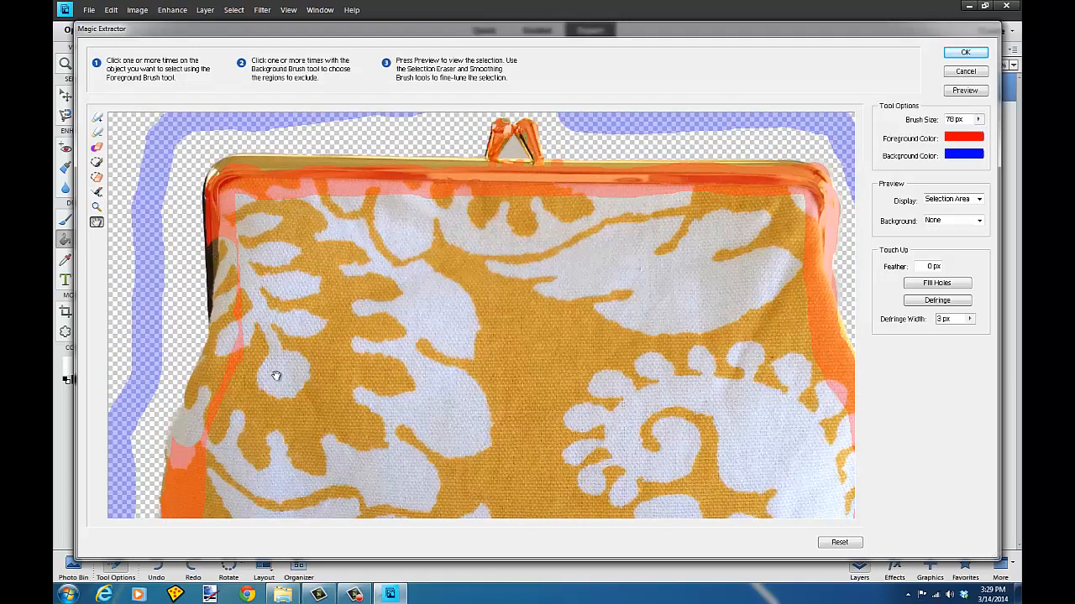
drag(285, 391, 213, 296)
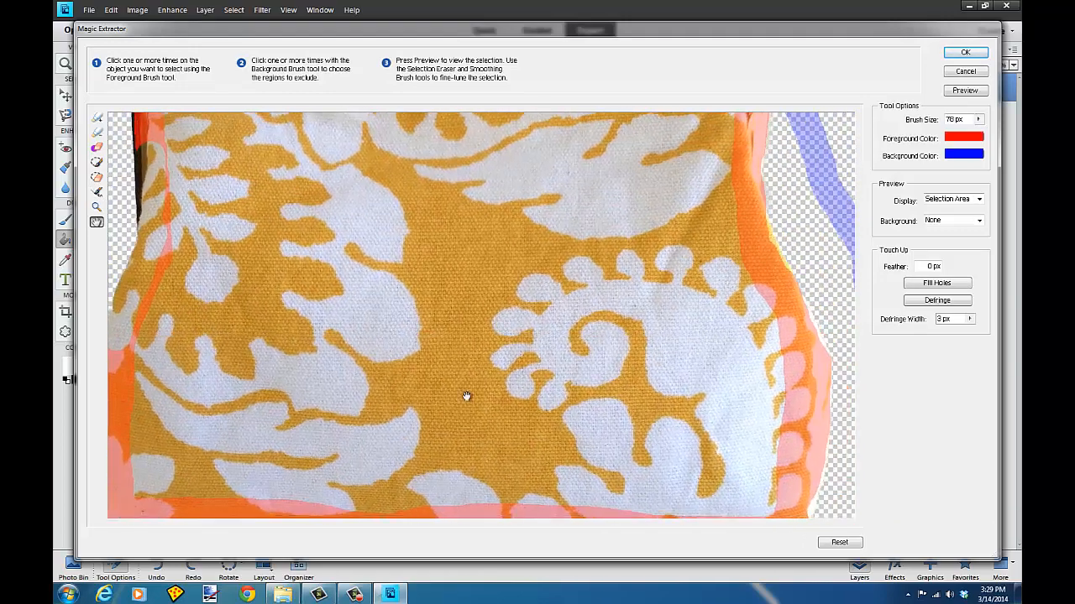
mouse_move(766, 440)
mouse_down()
mouse_move(772, 371)
mouse_move(730, 290)
mouse_up()
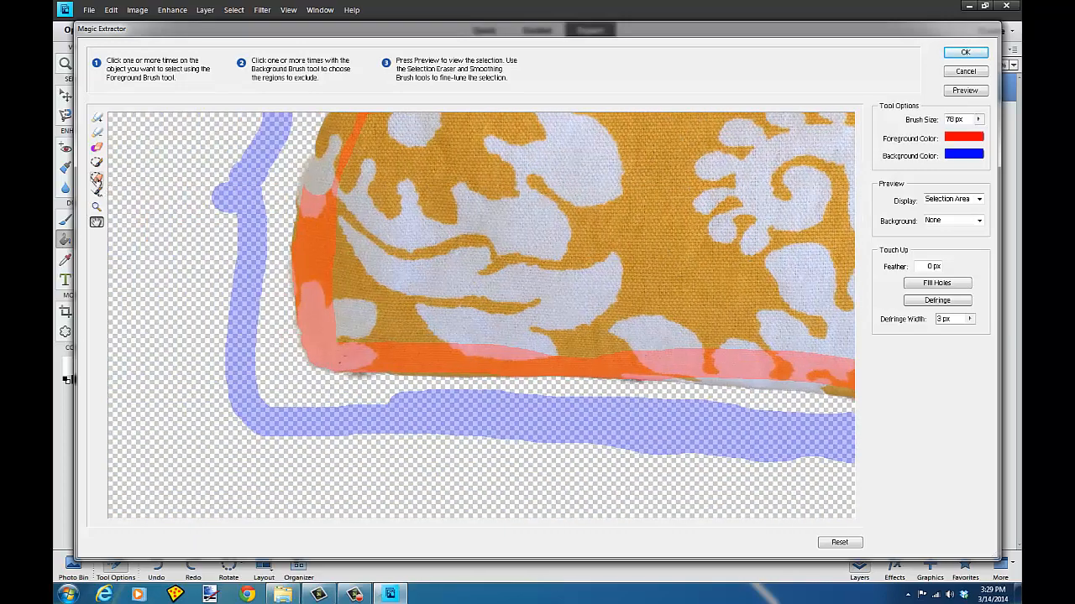
click(97, 179)
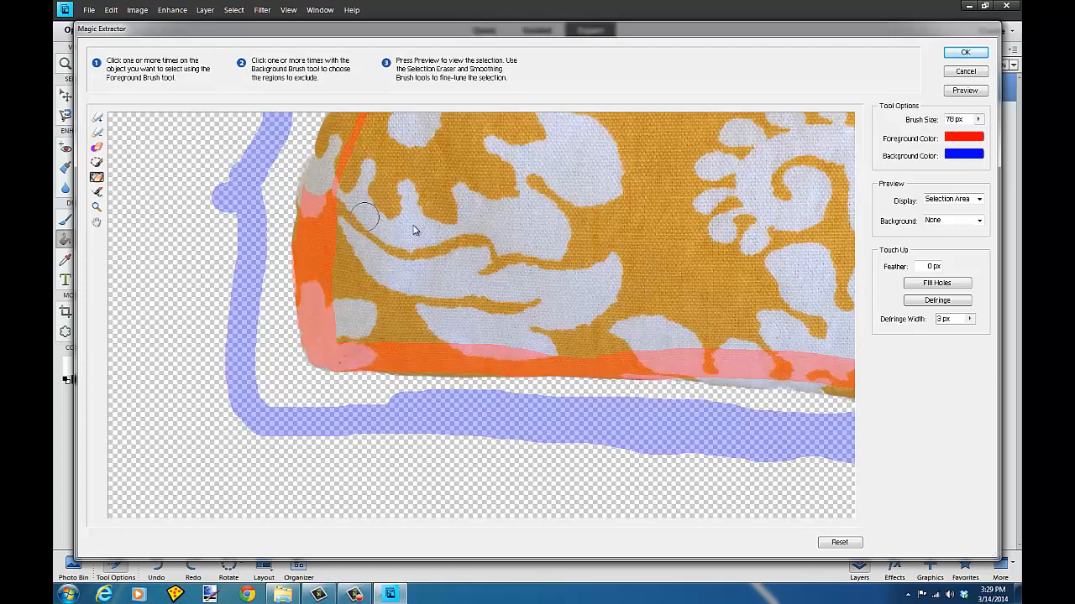
click(965, 52)
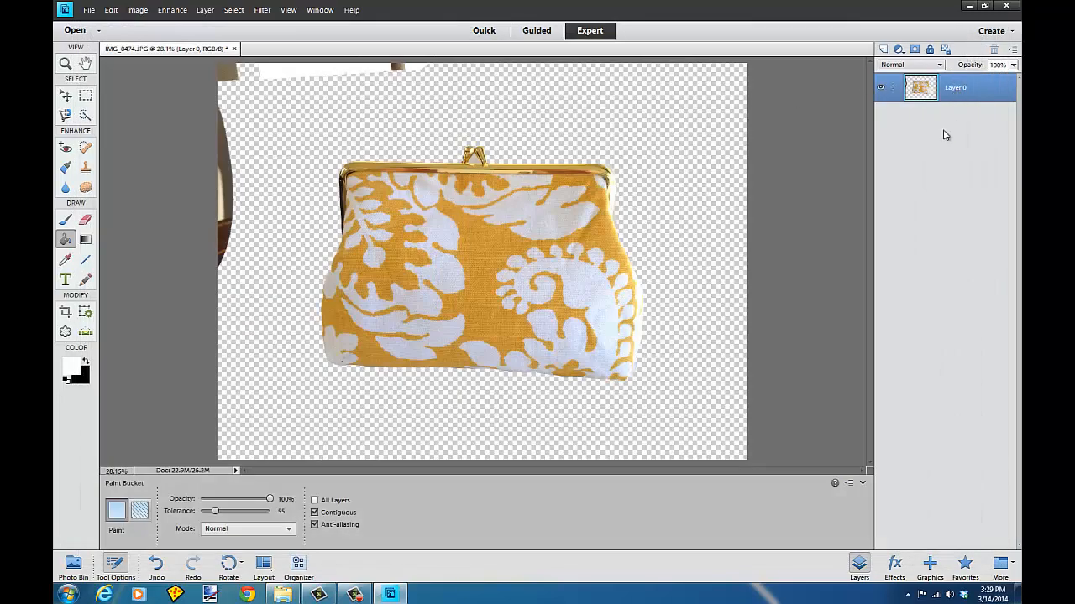
Step: Add a new layer and fill it with white using the Paint Bucket
click(860, 576)
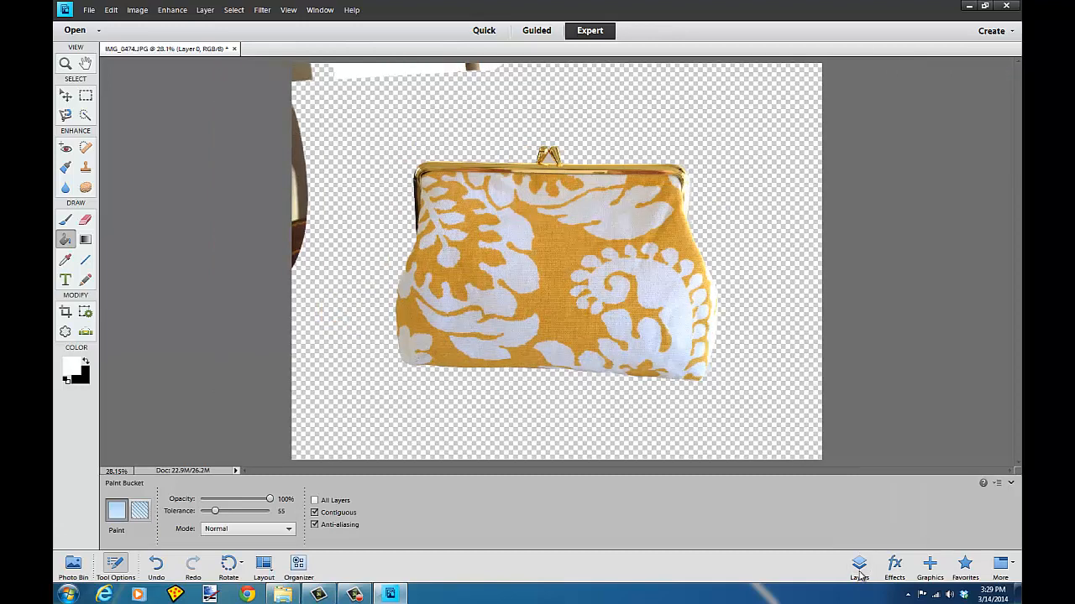
click(859, 569)
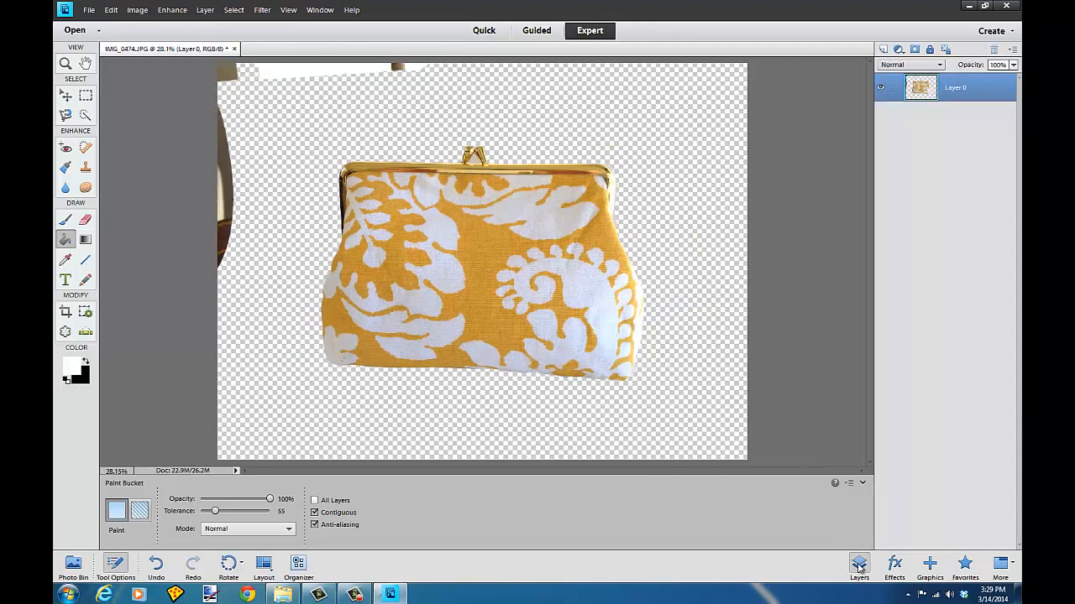
click(882, 50)
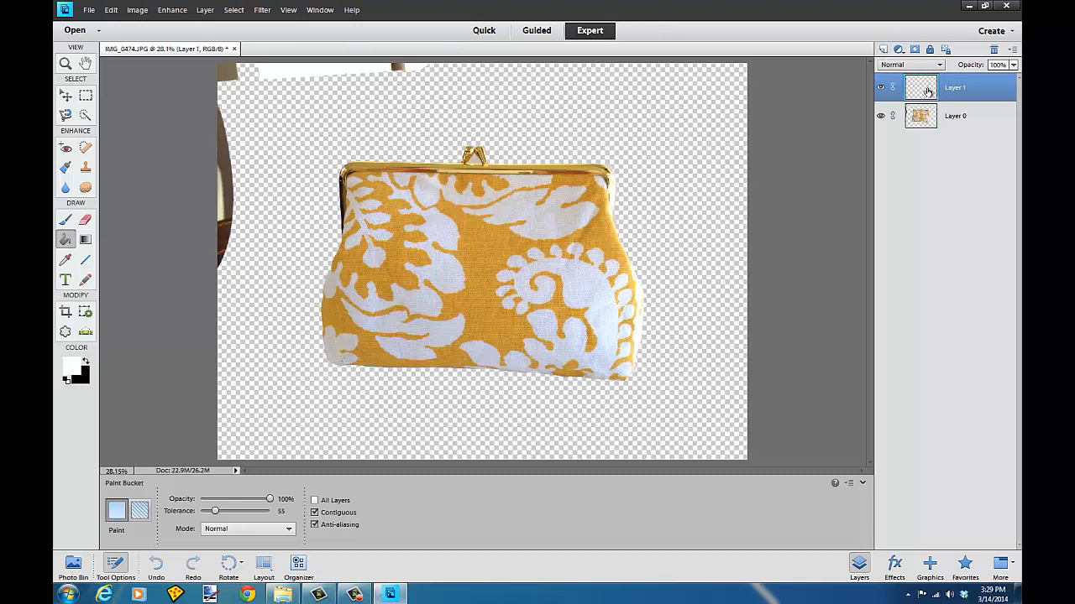
double_click(927, 91)
click(605, 191)
click(291, 166)
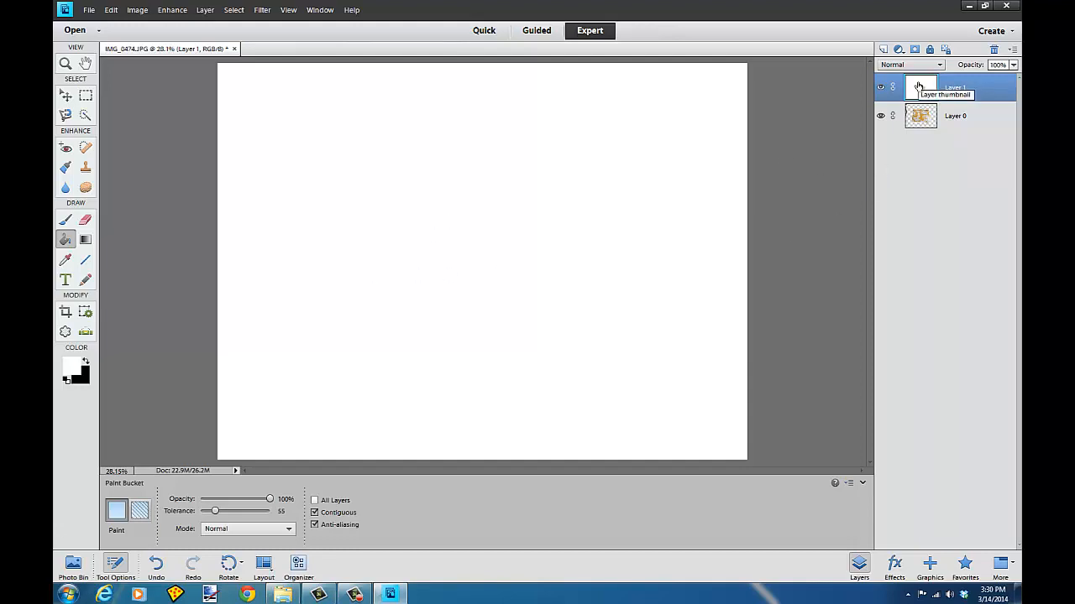
Step: Move the white layer beneath the purse layer and select the purse layer again
drag(919, 86, 921, 150)
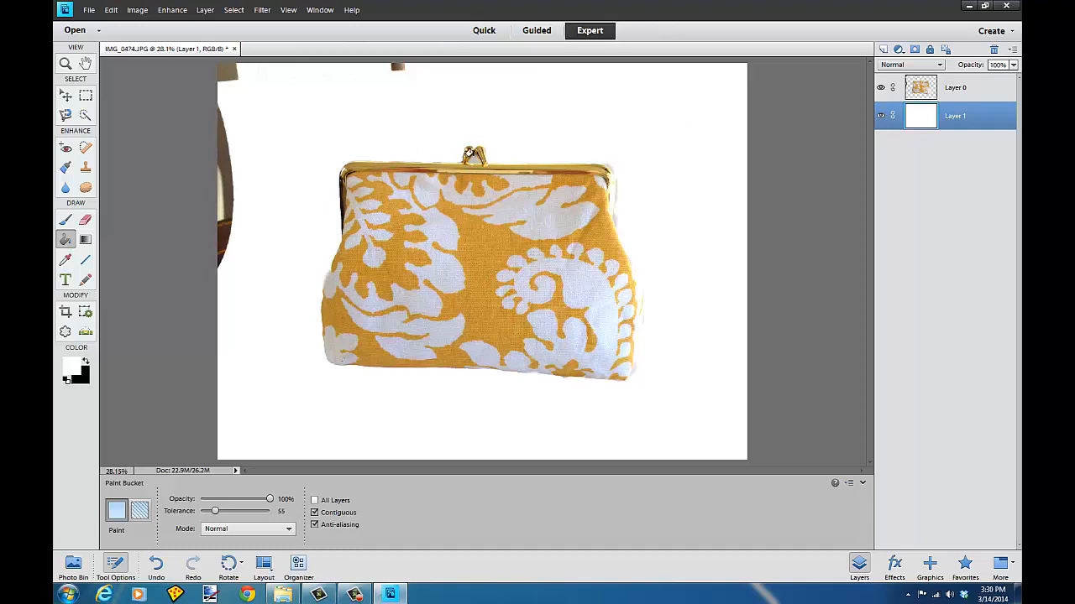
click(921, 87)
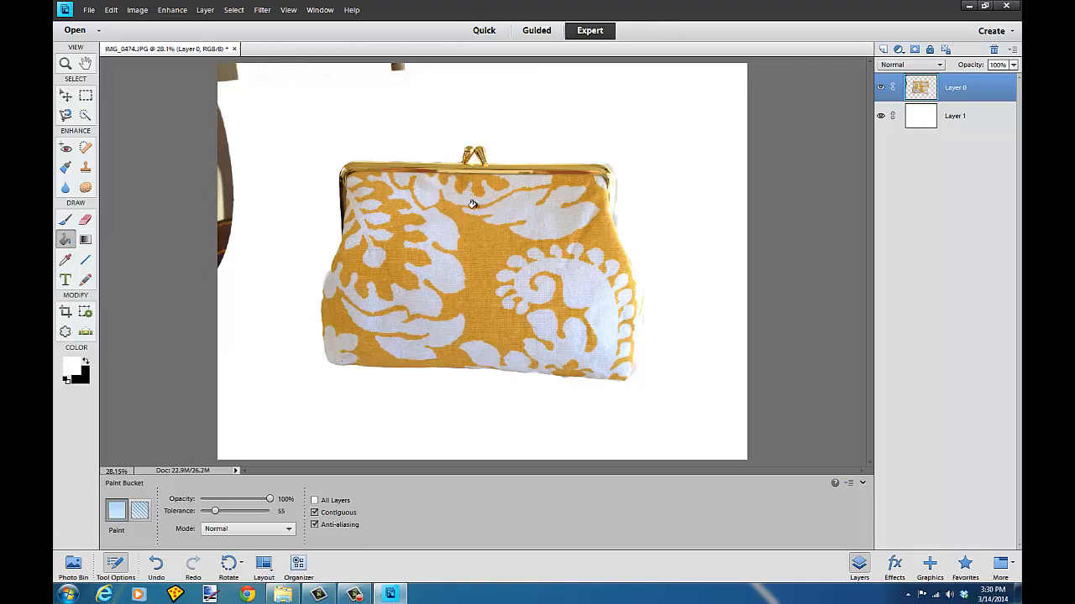
Step: Crop the image closely around the purse
click(85, 220)
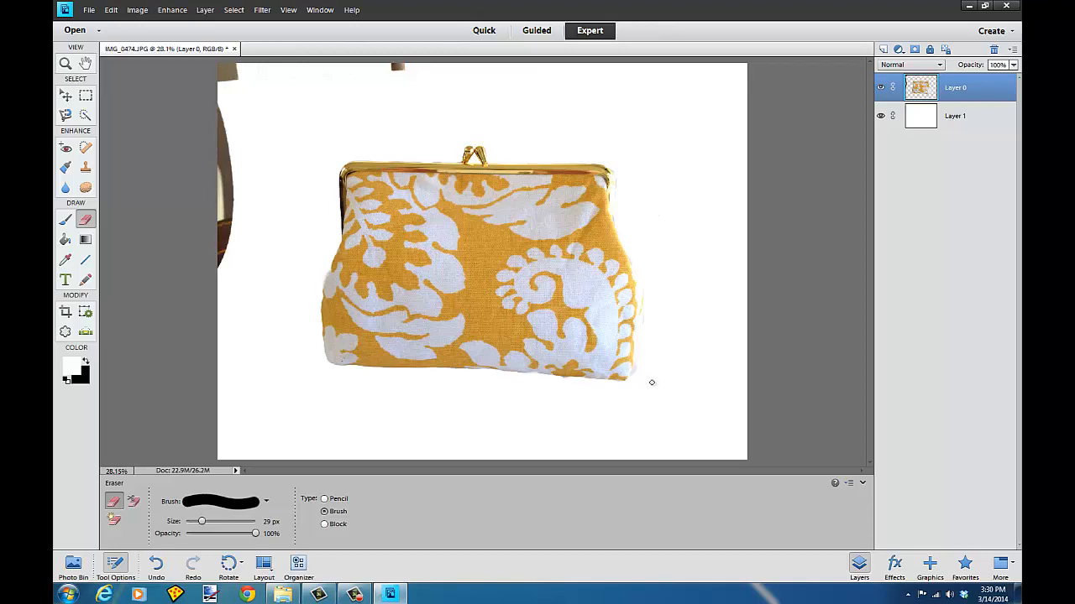
click(66, 310)
drag(303, 130, 645, 390)
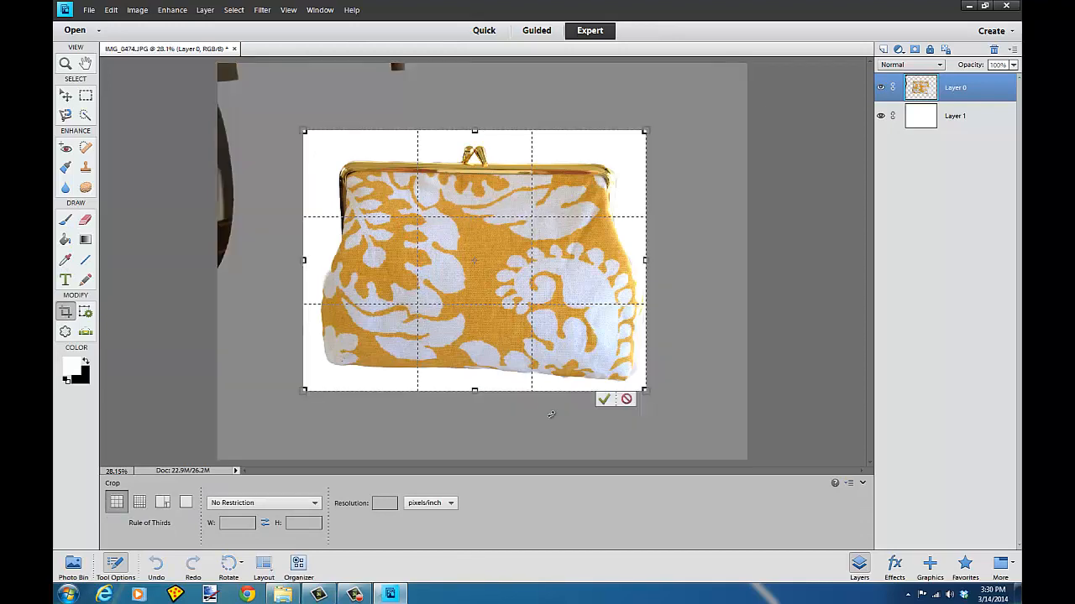
click(604, 399)
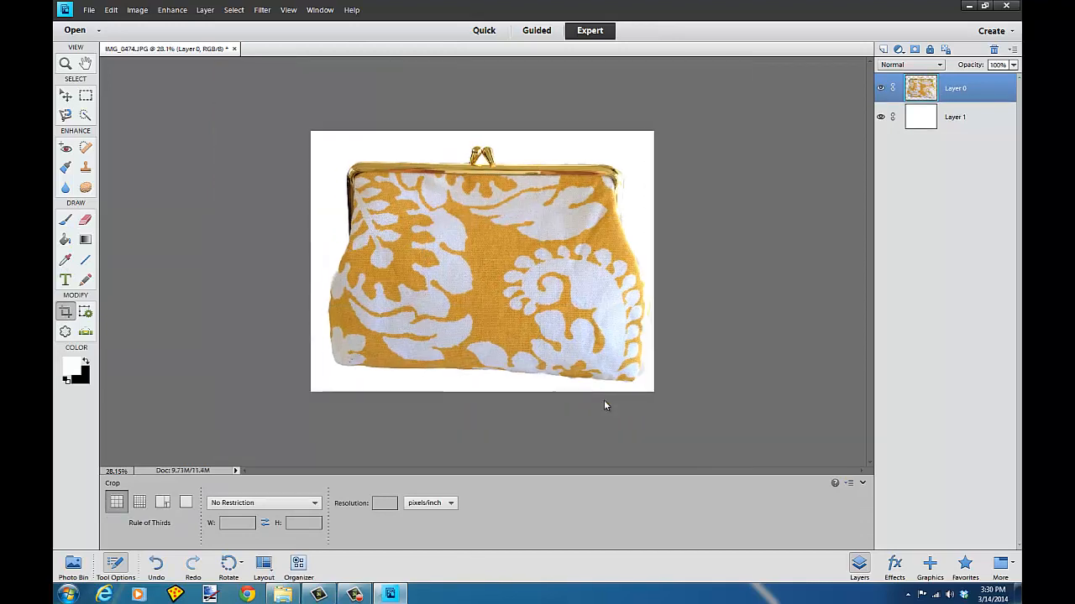
key(ctrl+plus)
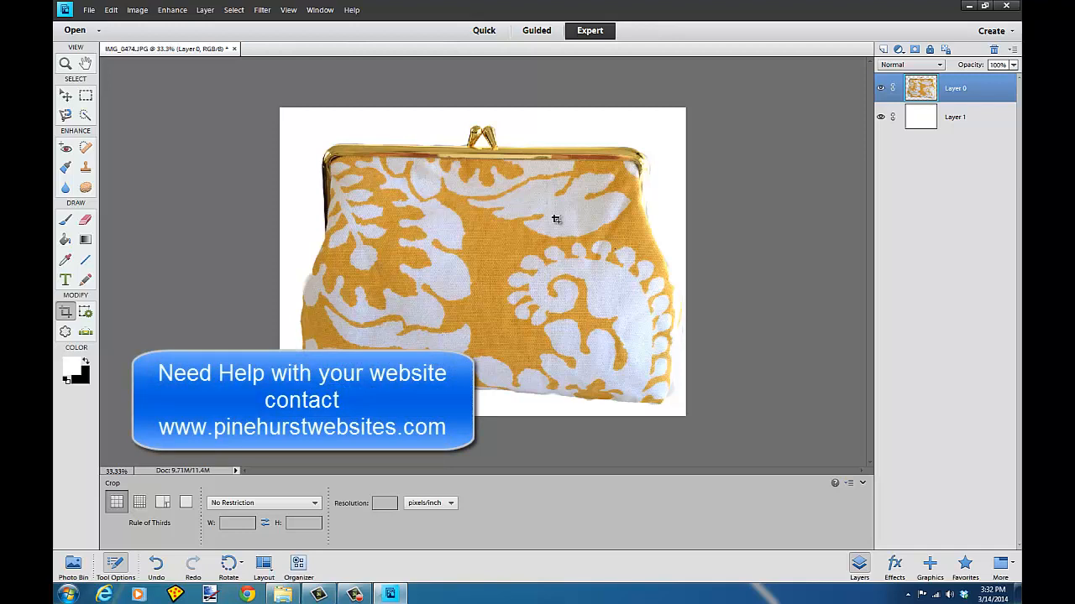
Step: Open Save As and choose the Desktop as the save location
click(92, 11)
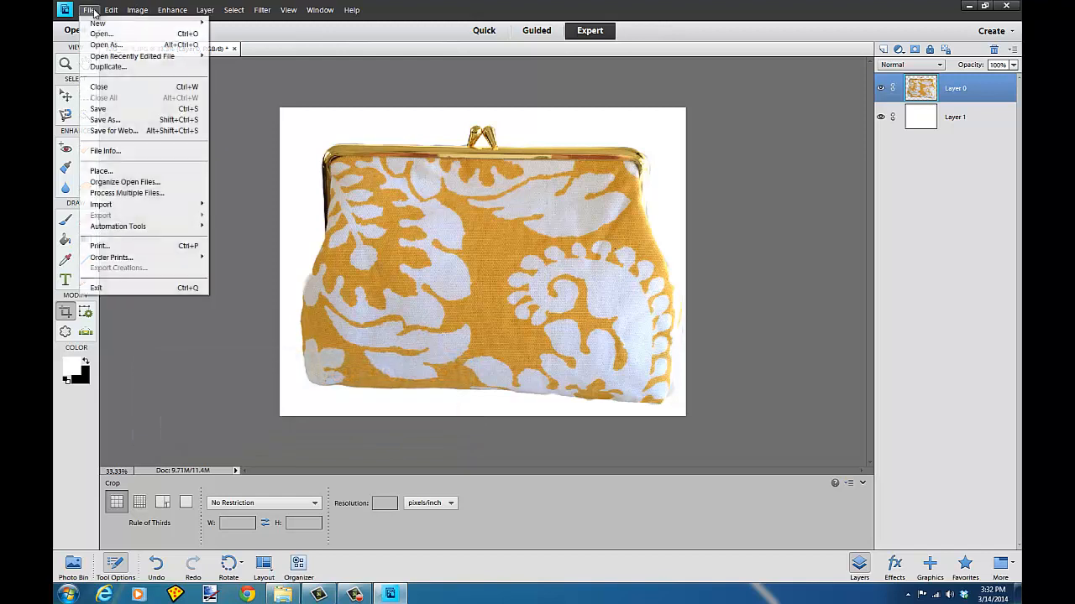
click(102, 120)
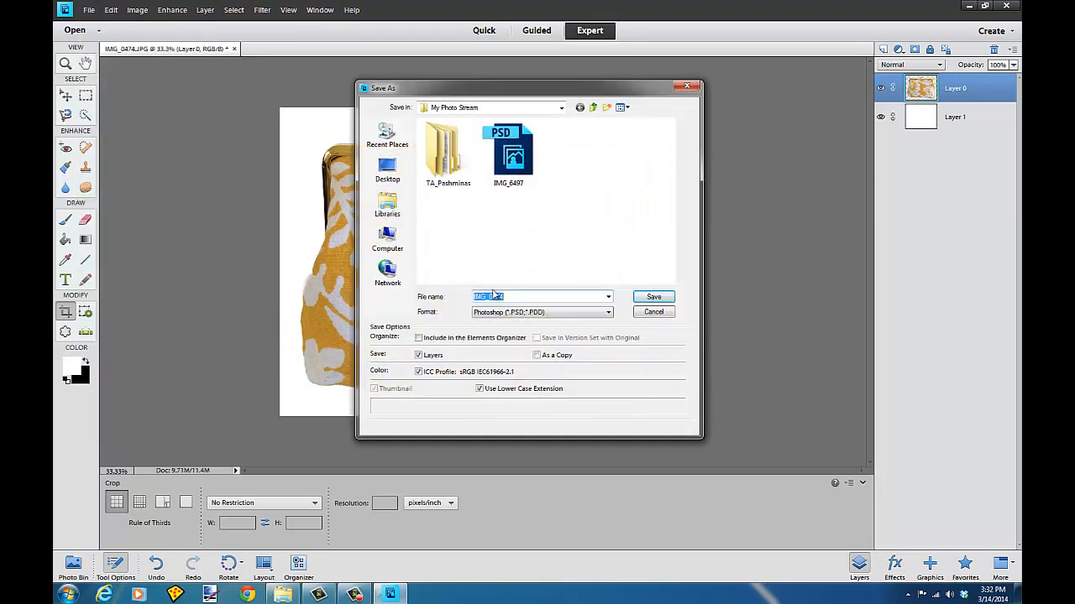
click(387, 172)
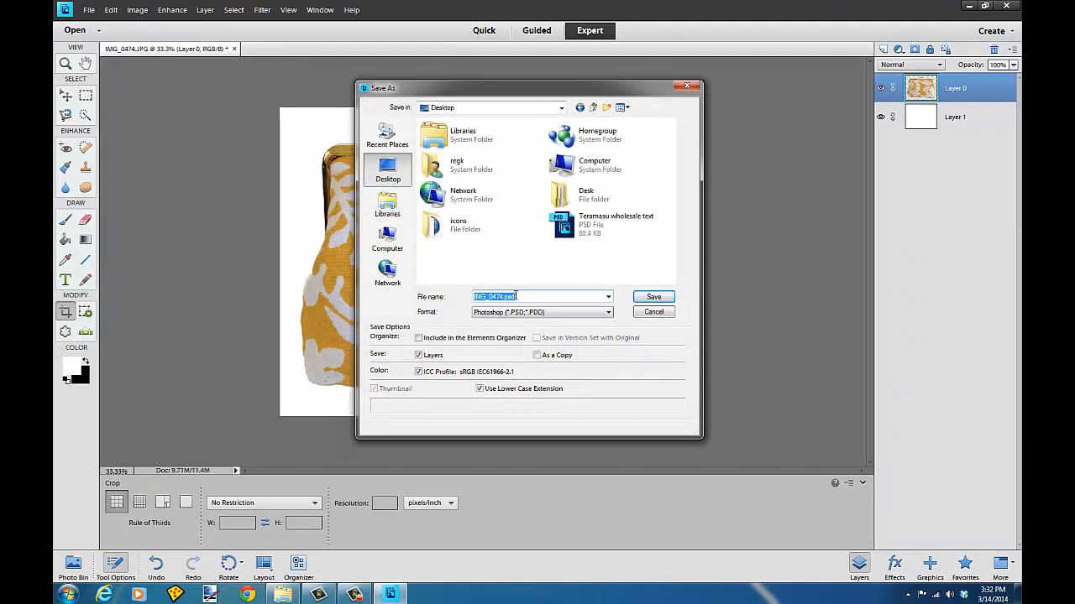
Step: Name the file Yellow Flower Clutch Purse-1
drag(533, 300, 451, 289)
text(Ye)
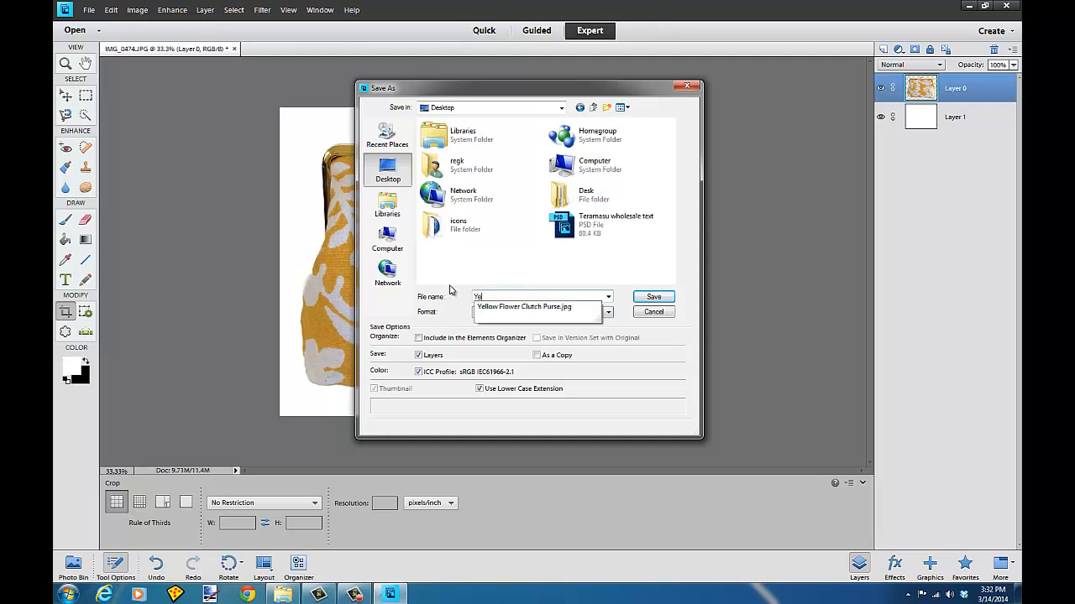
text(llow)
key(Down)
key(Left)
key(Left)
key(Left)
key(Left)
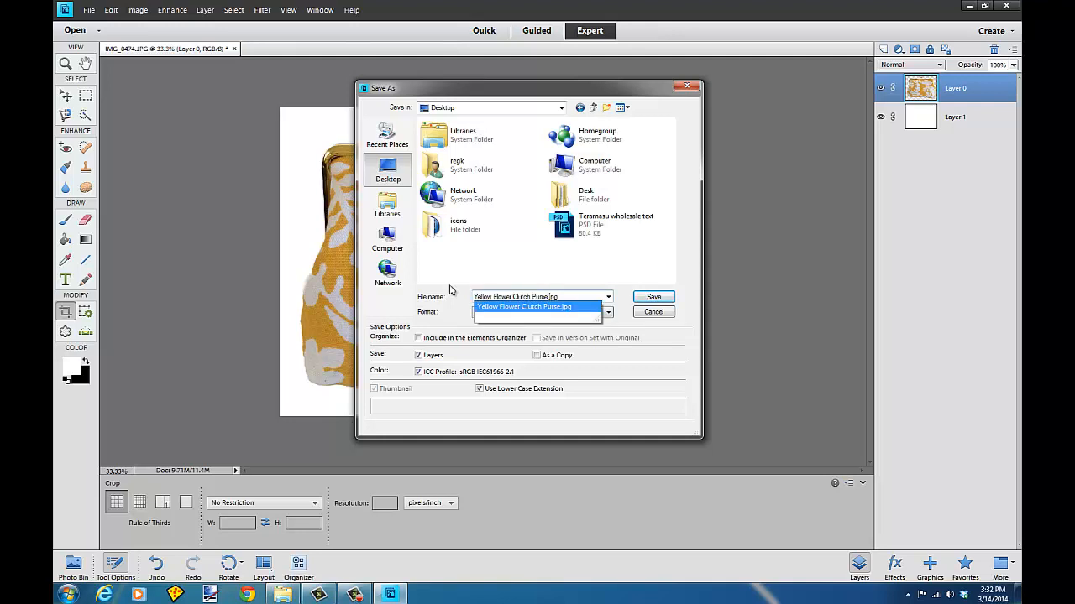
key(Right)
text(-1)
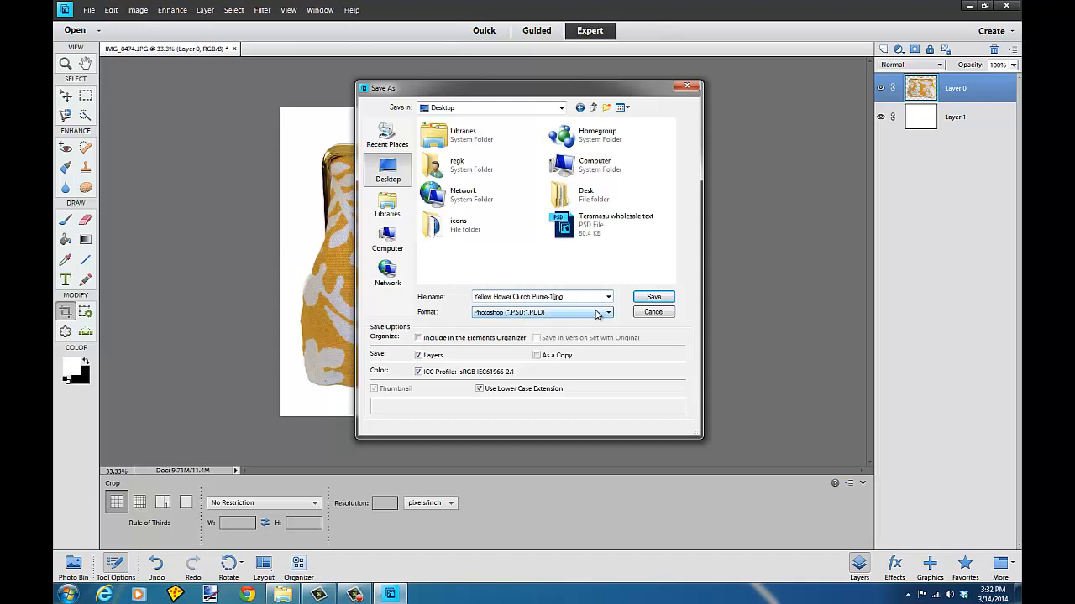
Step: Set the format to JPEG and save the file, accepting the JPEG options
click(597, 315)
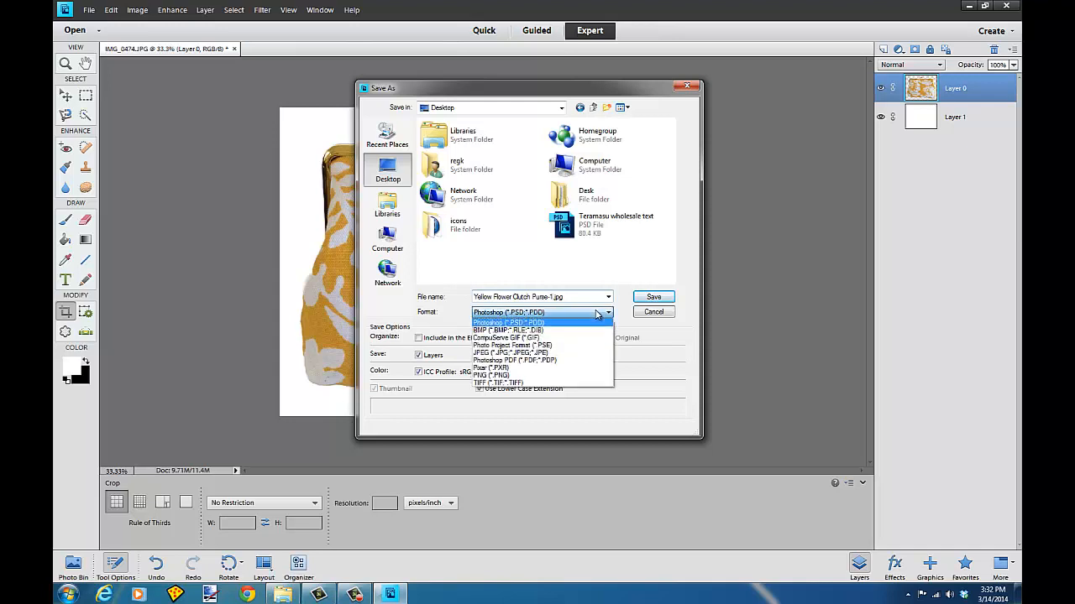
click(562, 352)
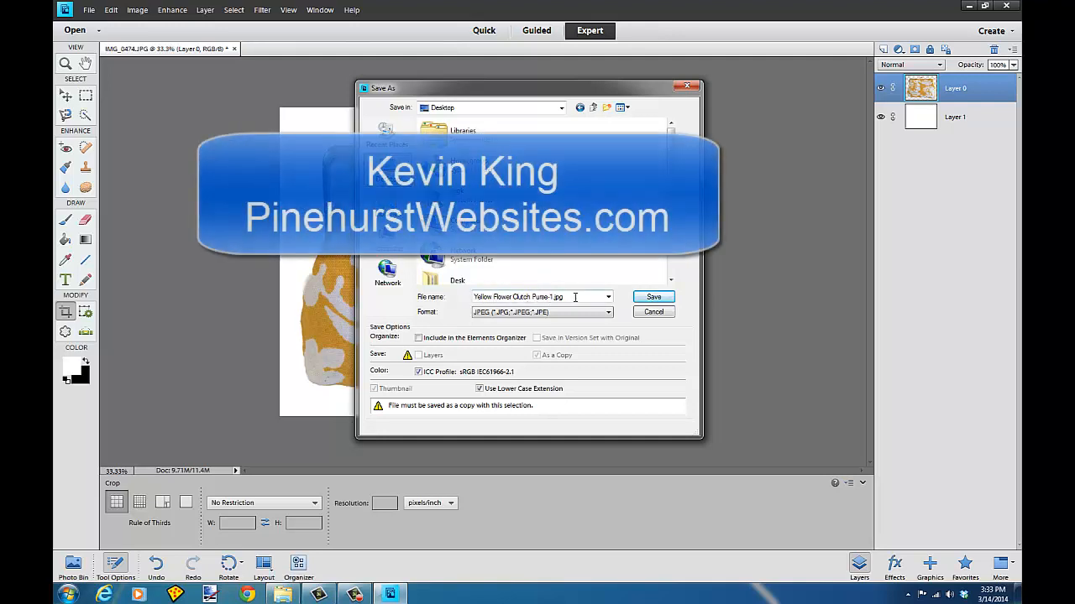
click(654, 297)
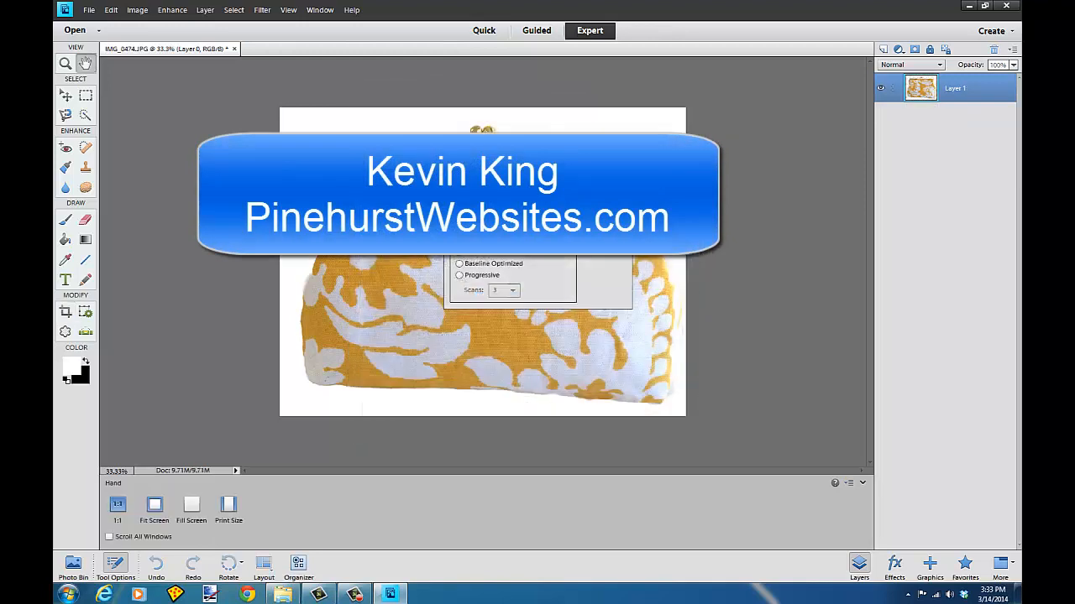
click(607, 180)
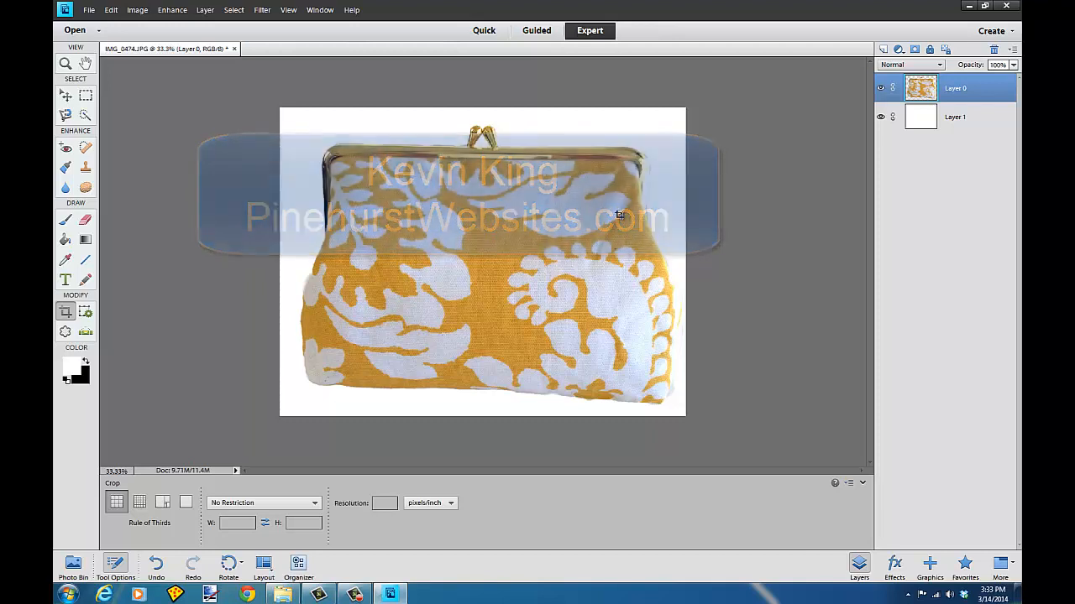